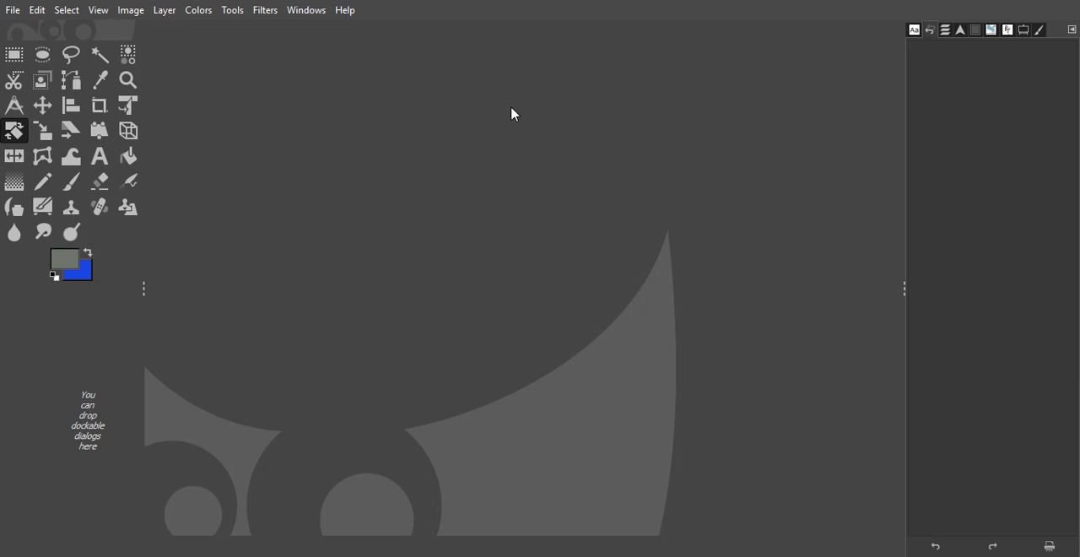
Step: Open hero-background.jpg from the img folder, keeping its embedded sRGB color profile
click(12, 9)
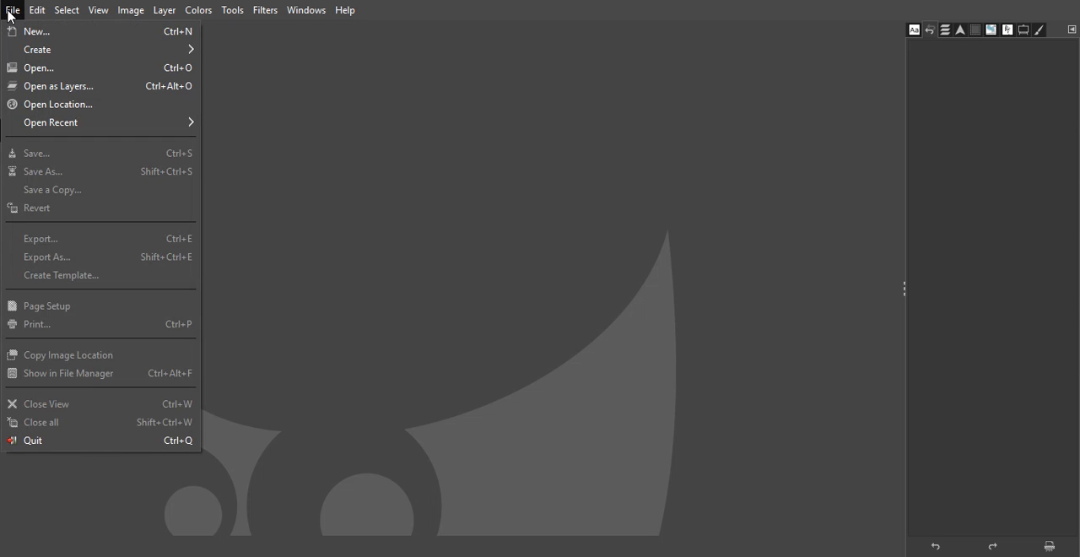
click(38, 68)
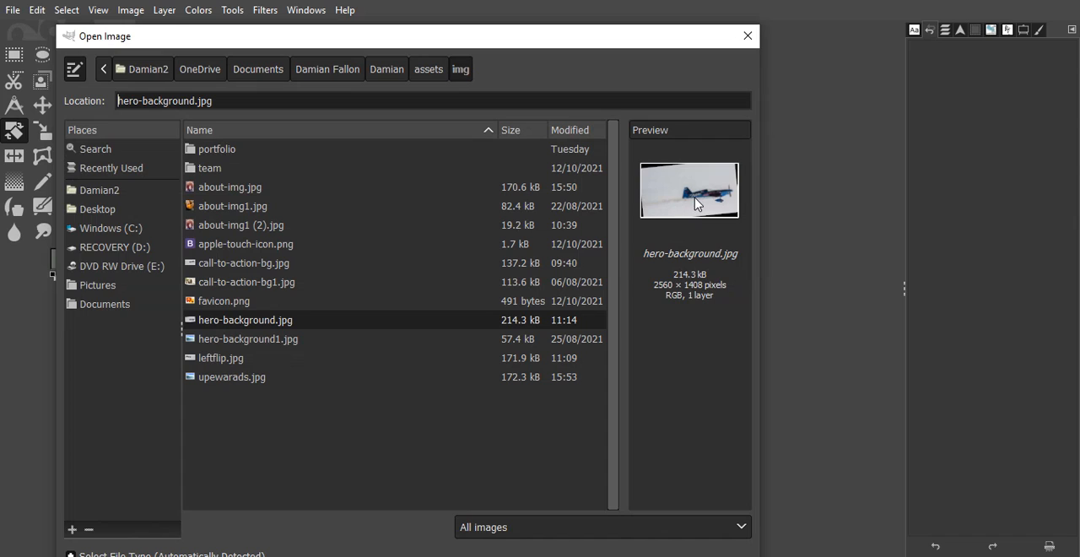
double_click(209, 321)
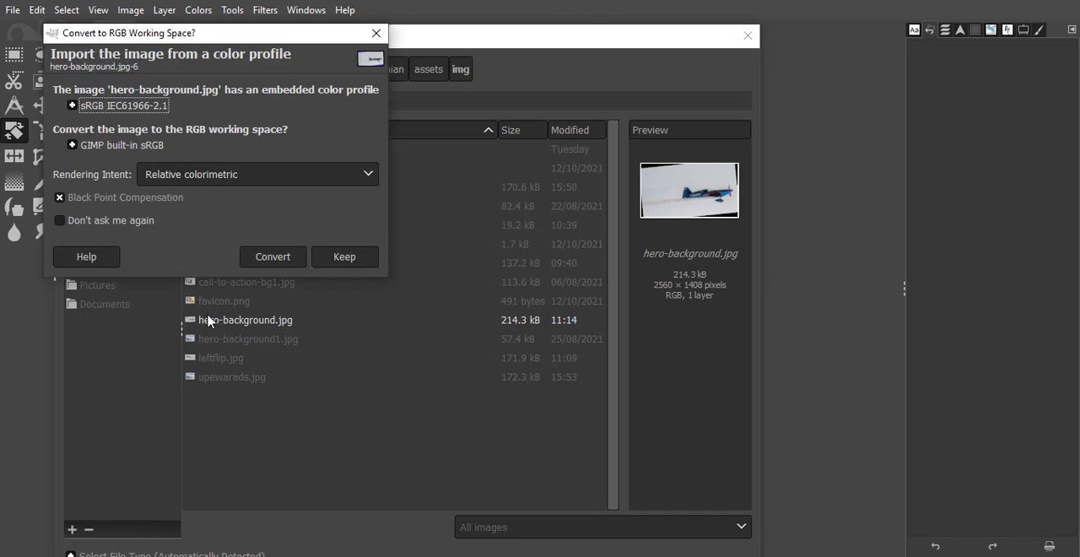
click(344, 256)
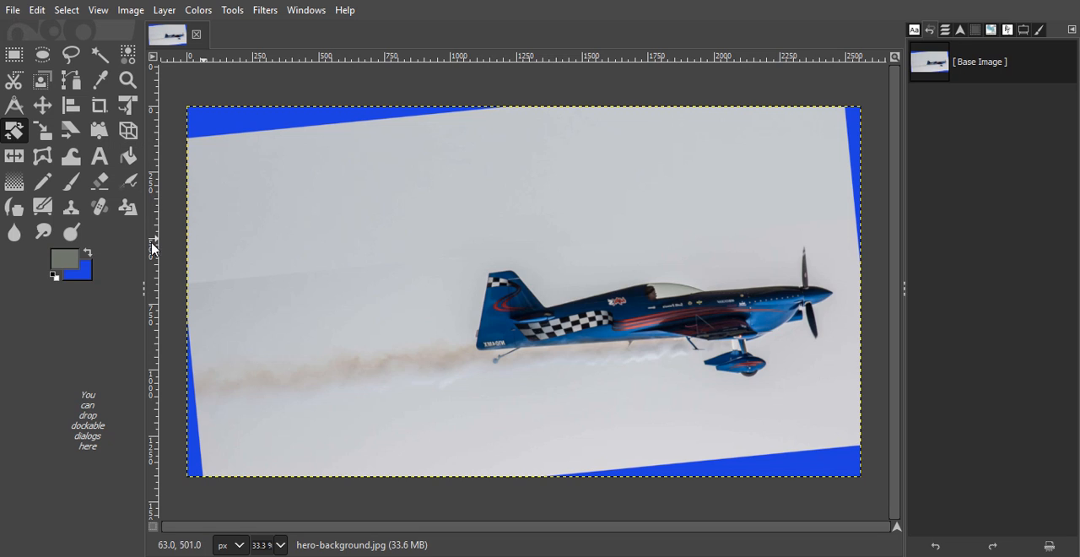
Step: Rotate the airplane image by -2.91° around its center with the Rotate tool so the nose tilts upward
click(41, 159)
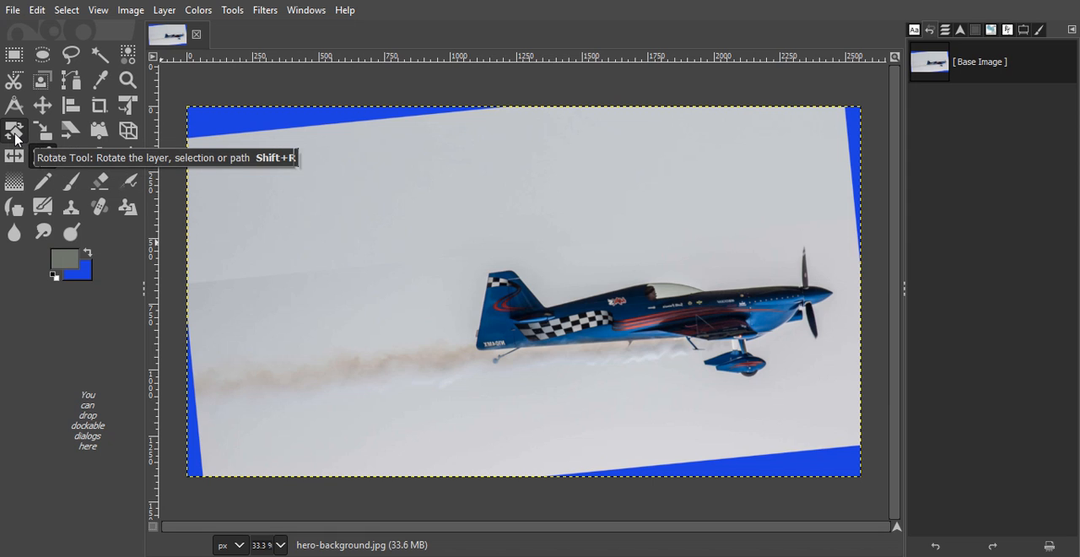
click(14, 135)
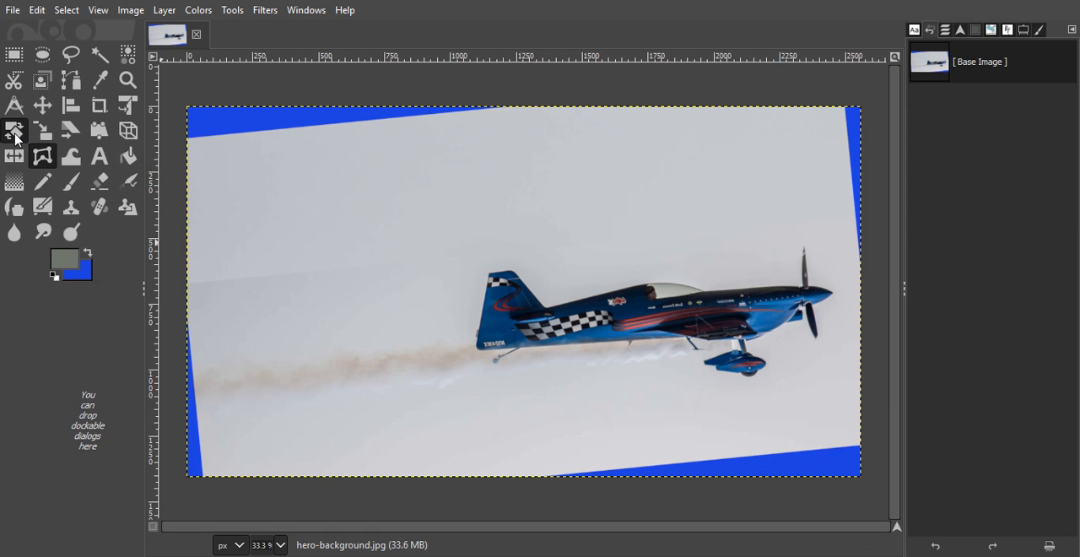
click(232, 10)
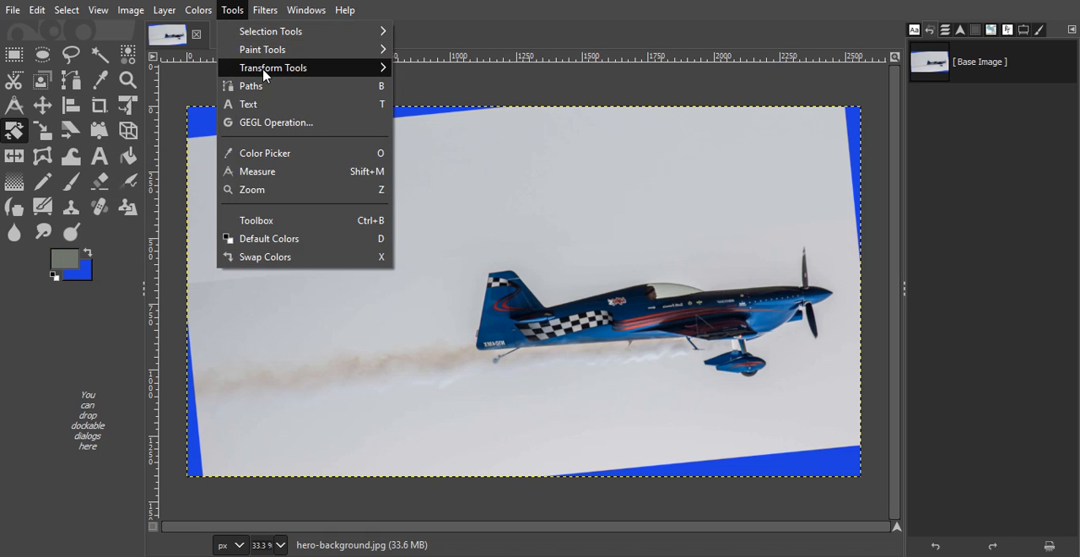
mouse_move(264, 74)
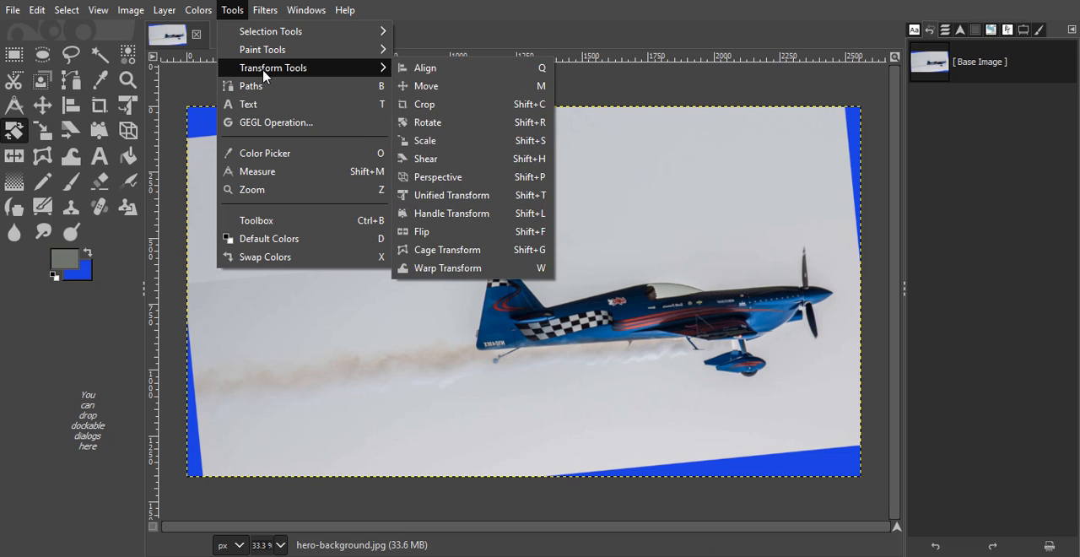
click(448, 122)
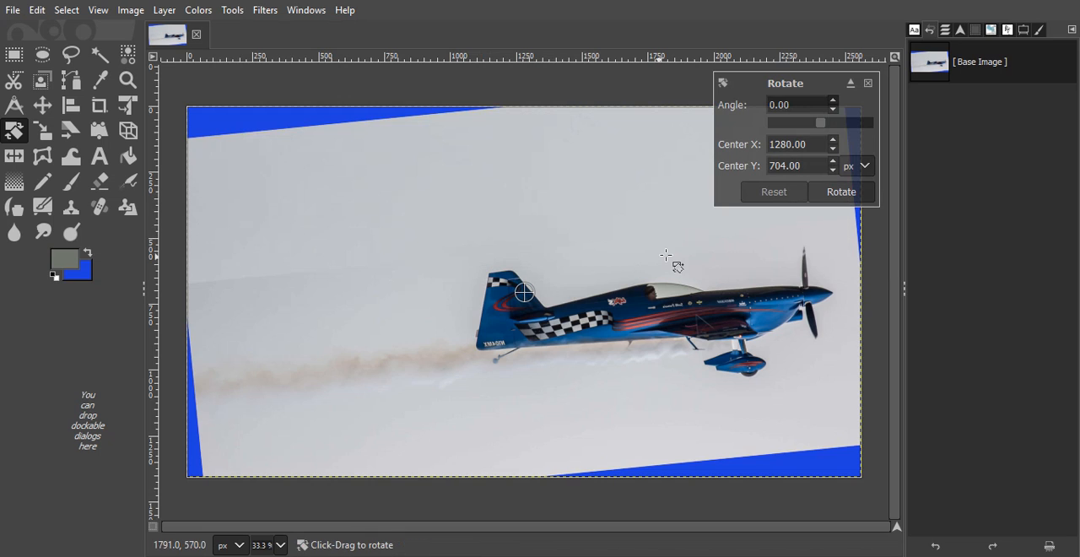
mouse_move(684, 255)
mouse_down()
mouse_move(673, 245)
mouse_move(687, 301)
mouse_move(697, 275)
mouse_move(677, 247)
mouse_move(692, 286)
mouse_move(697, 272)
mouse_move(680, 244)
mouse_up()
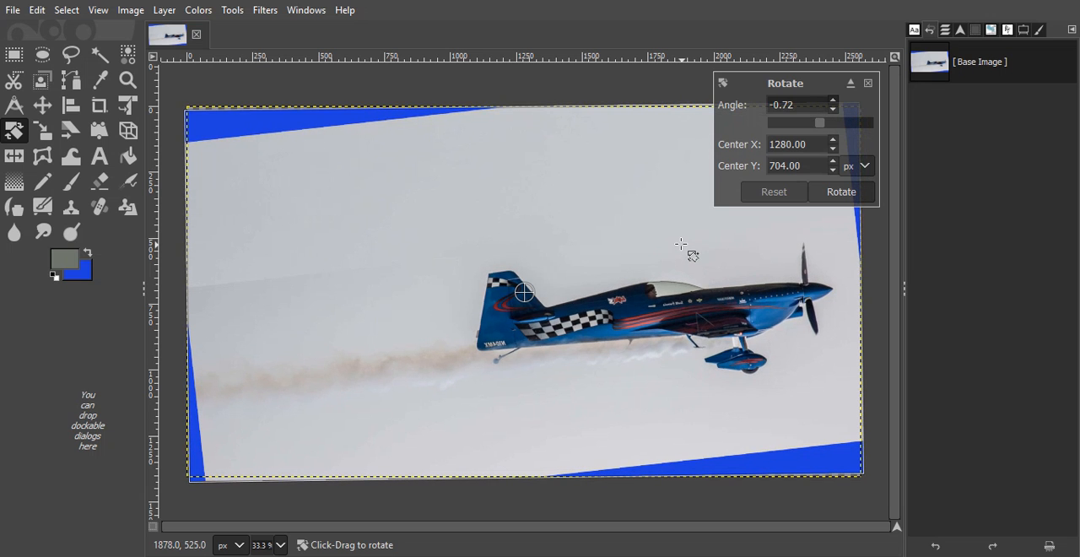
drag(641, 195, 639, 255)
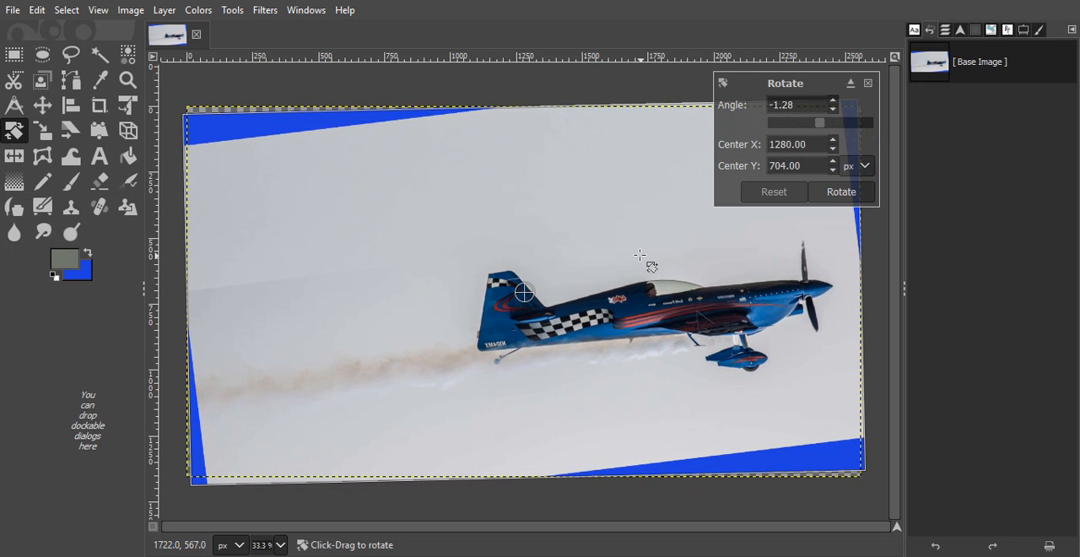
drag(640, 254, 642, 251)
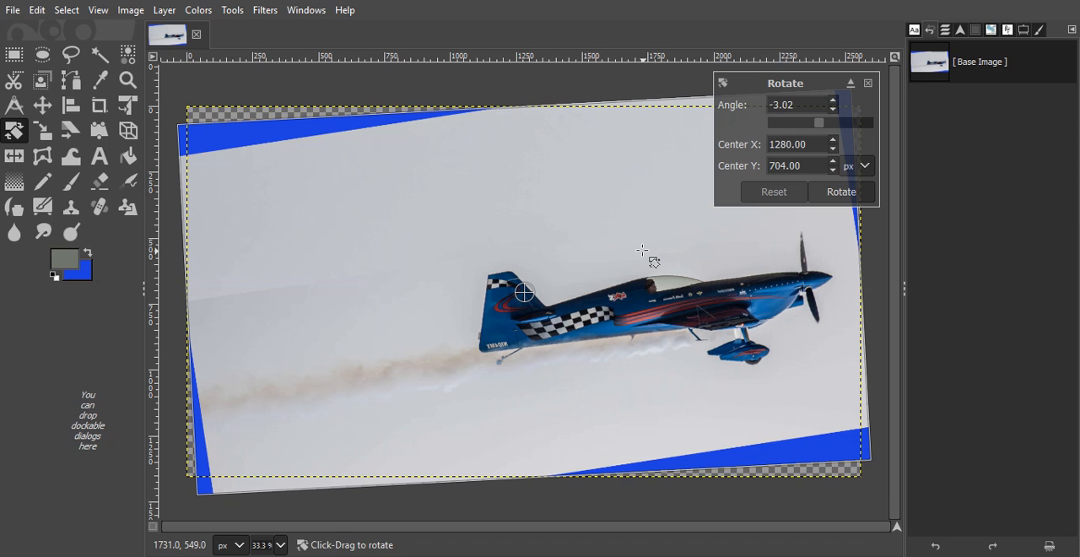
drag(642, 250, 642, 250)
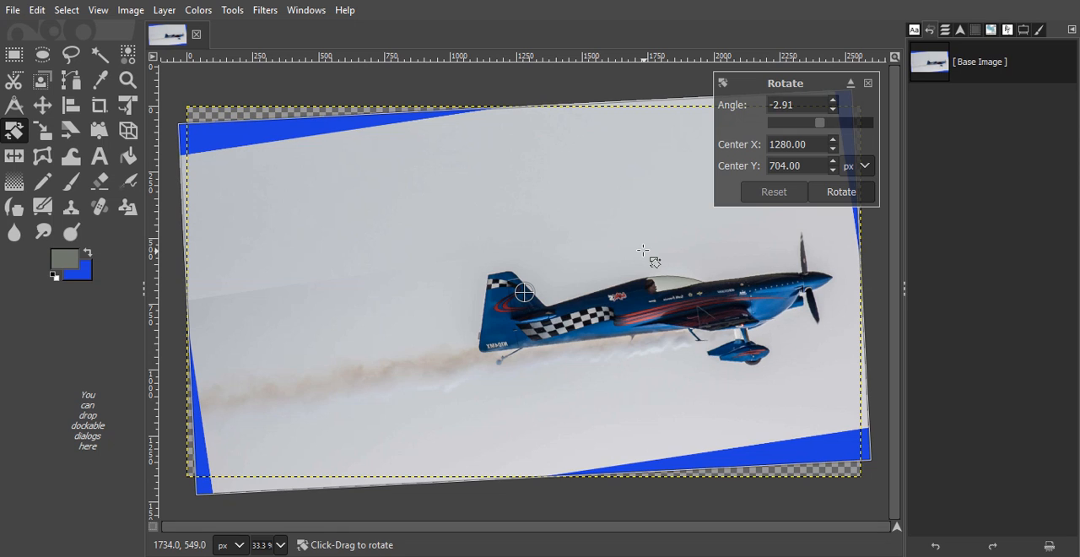
click(841, 192)
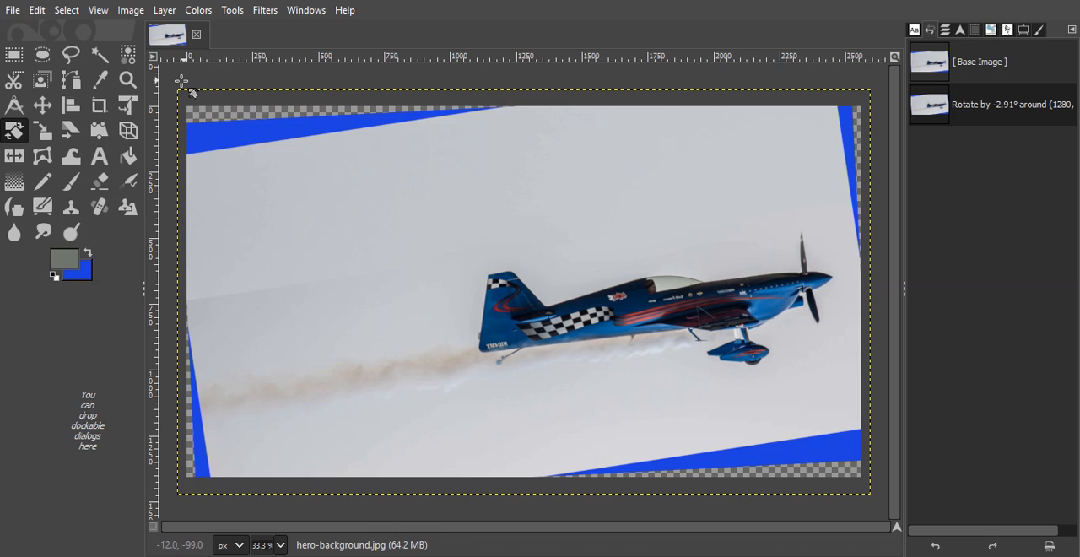
Step: Overwrite hero-background.jpg as a JPEG at quality 90 and close the image, discarding the unsaved project changes
click(12, 10)
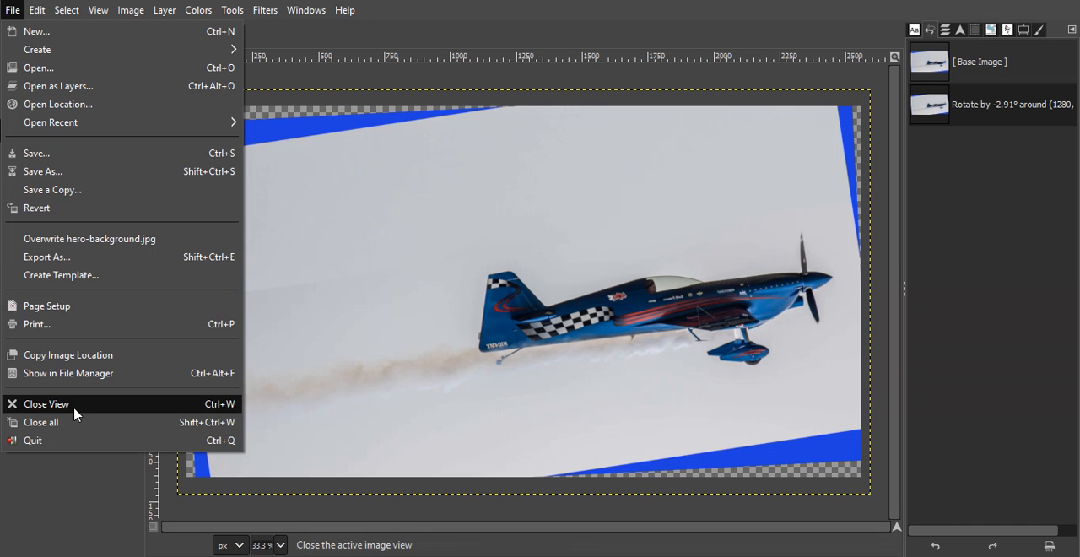
click(101, 239)
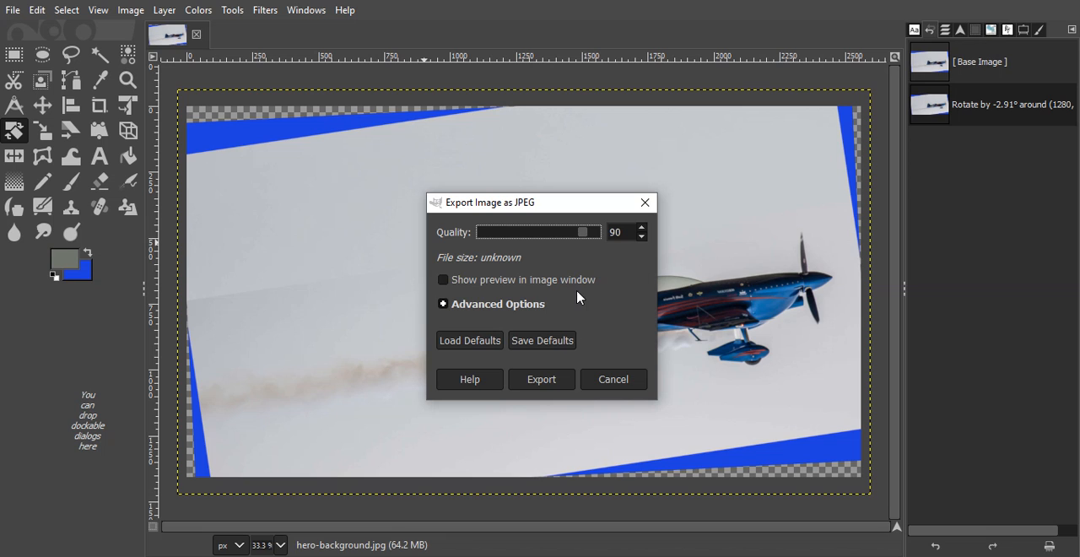
click(544, 380)
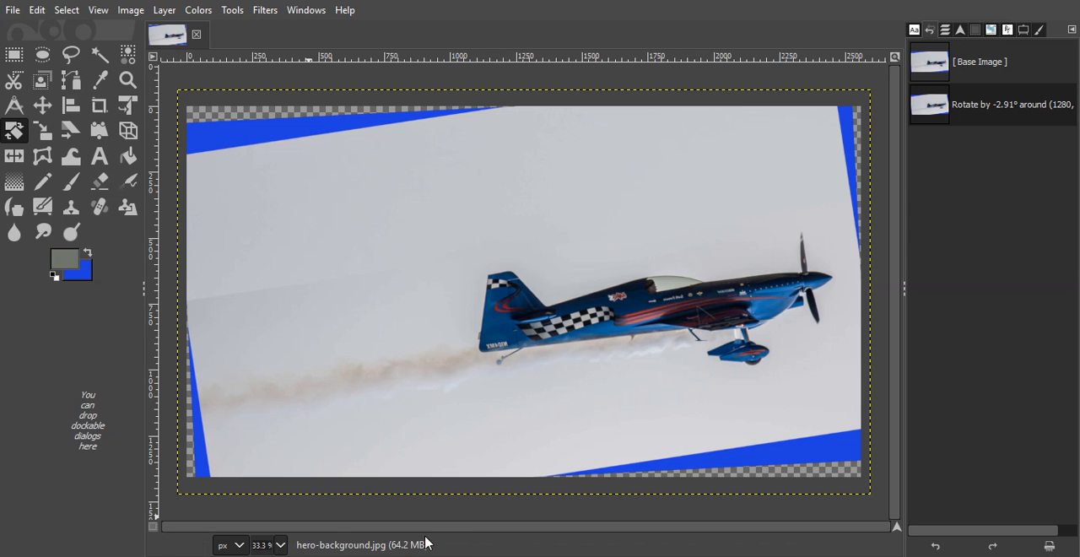
click(196, 33)
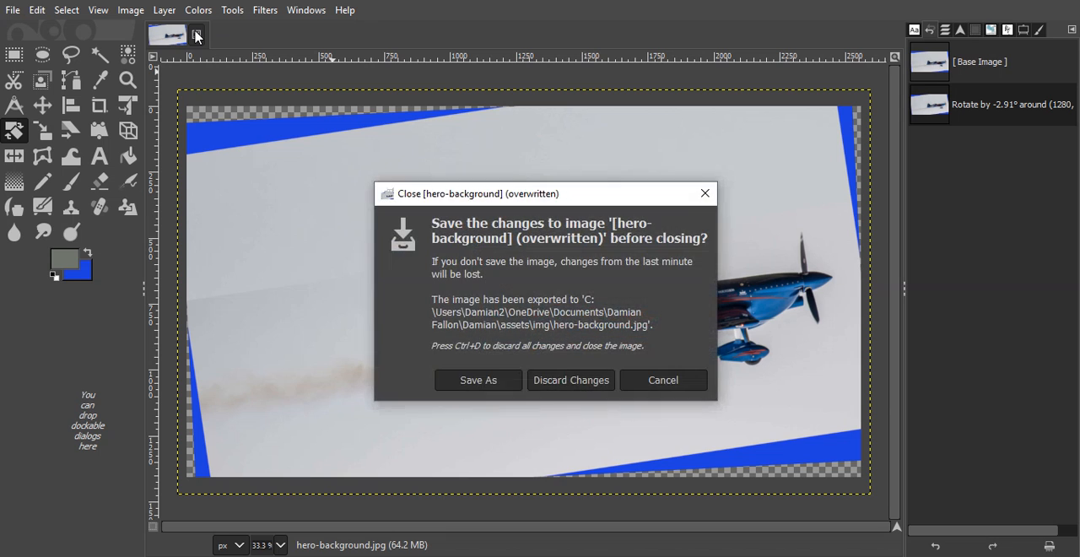
click(571, 381)
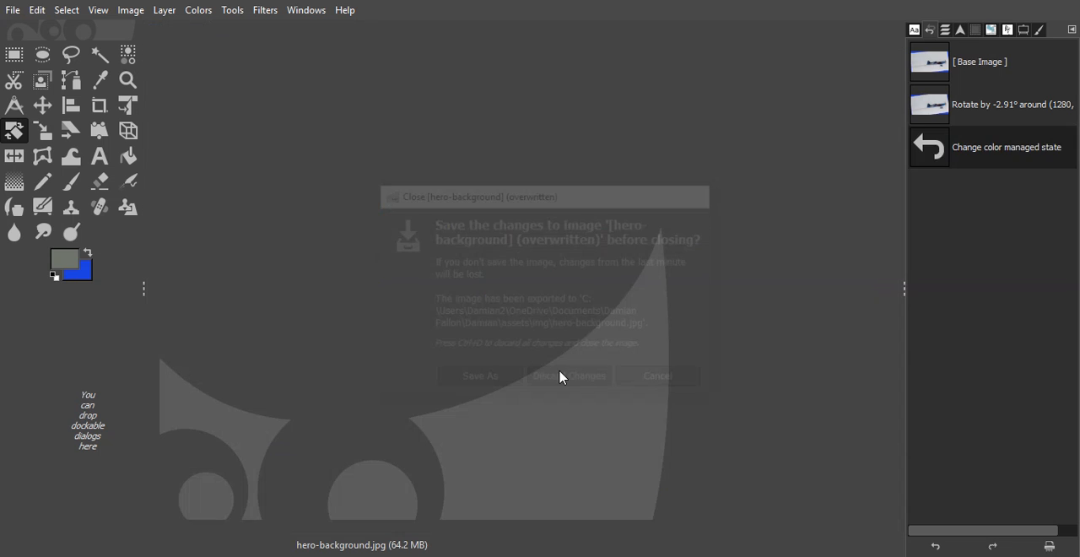
Step: Reopen the overwritten hero-background.jpg, keeping its embedded color profile
click(11, 12)
click(35, 70)
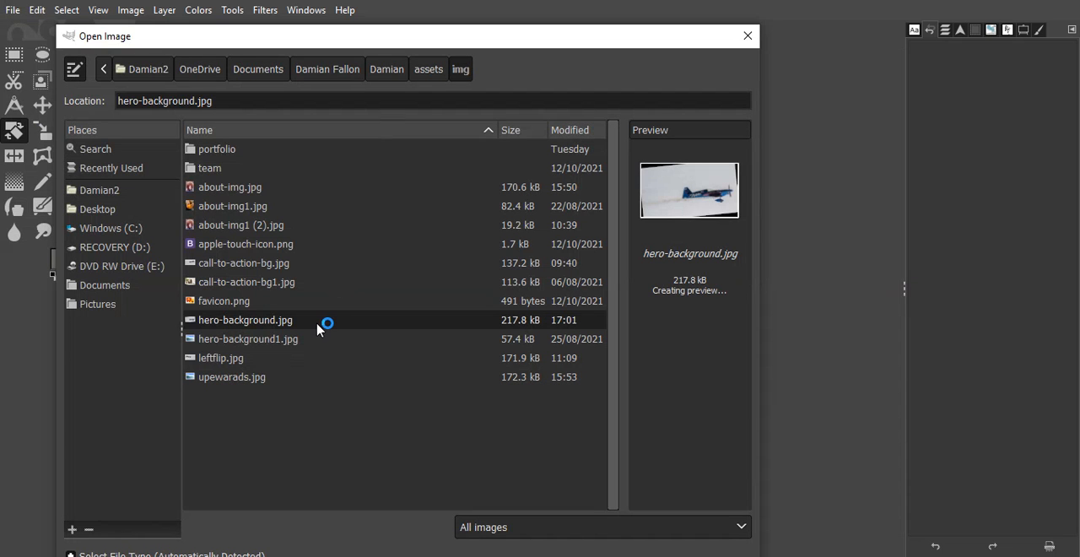
double_click(318, 324)
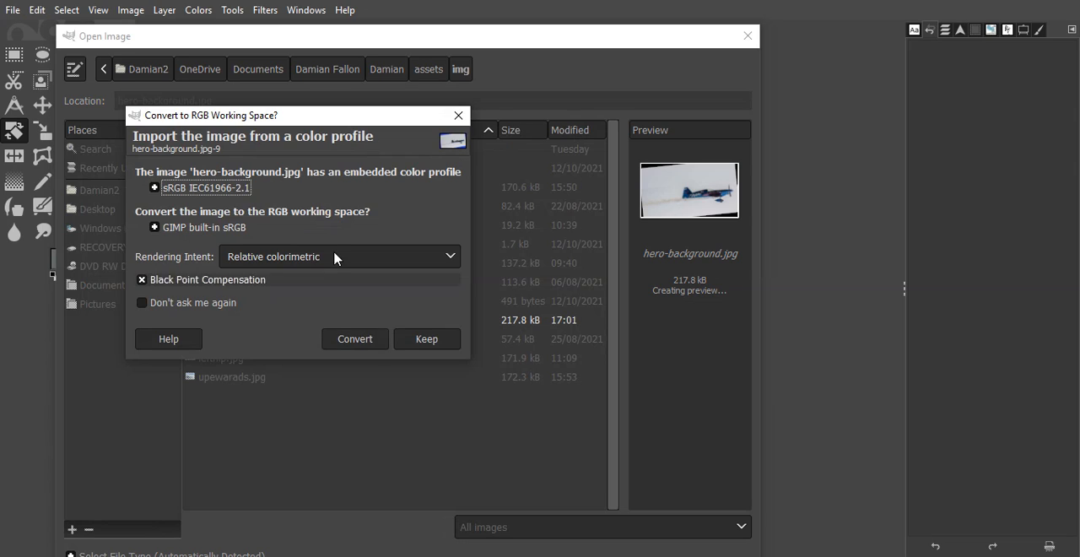
click(436, 340)
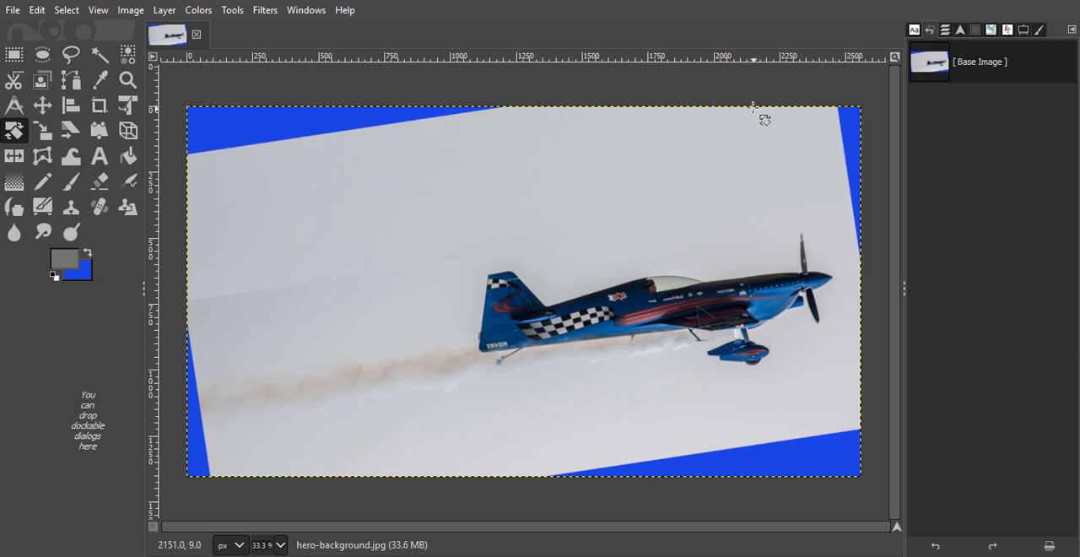
Step: Switch to File Explorer, open the portfolio site's index page from its folder in Documents, and review the hero image and page in the browser
key(super+e)
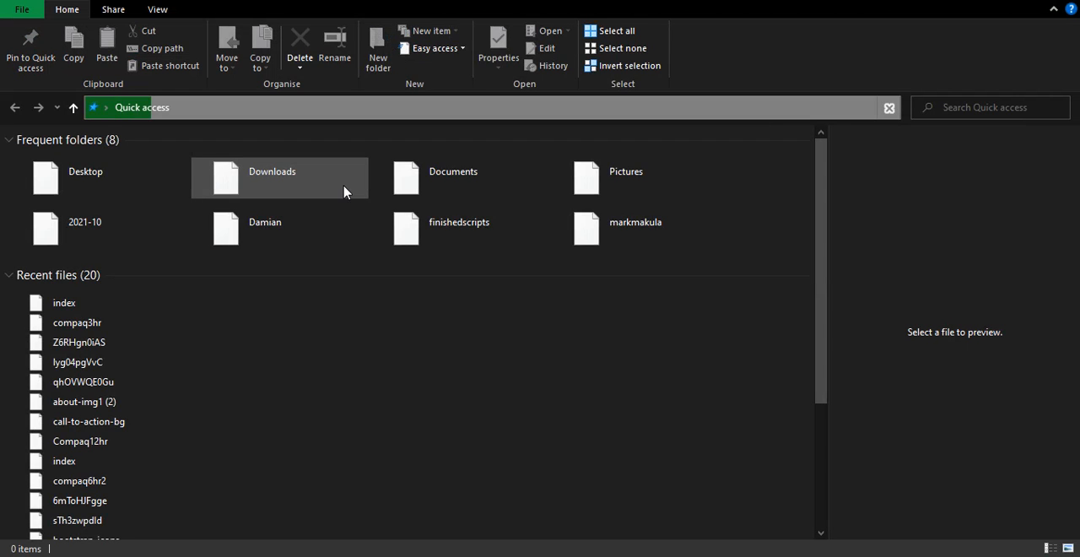
click(476, 179)
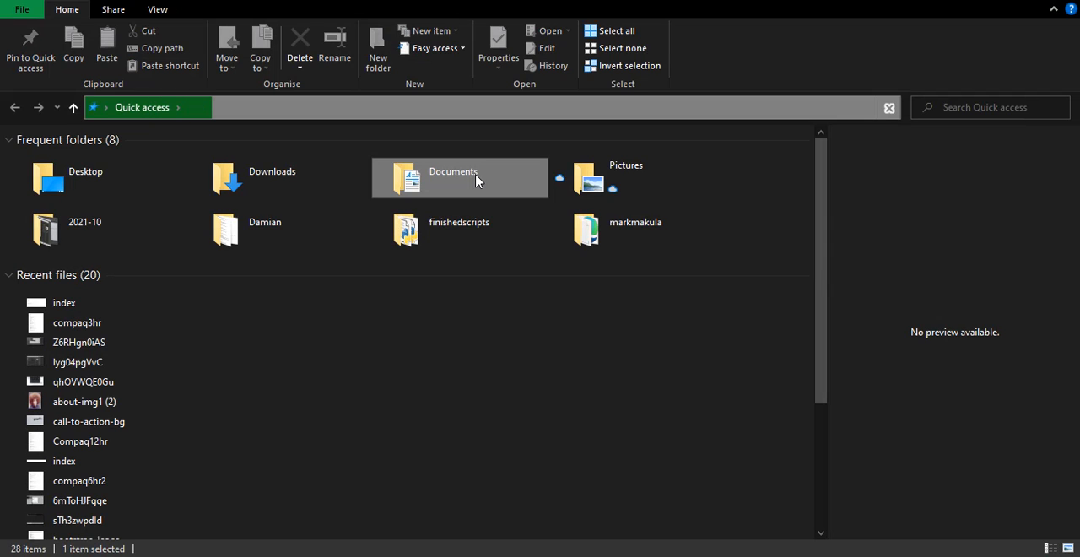
double_click(476, 179)
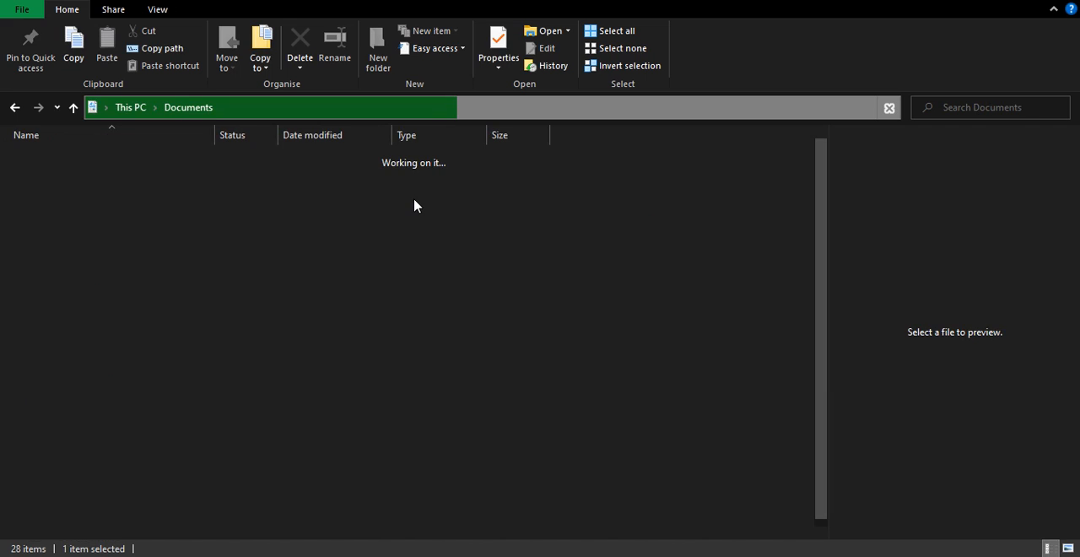
click(71, 194)
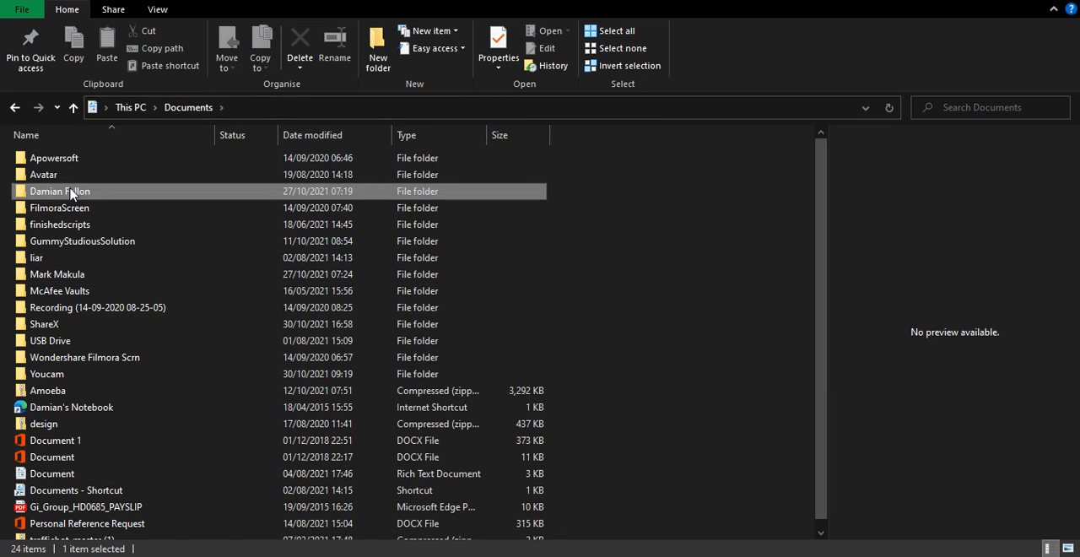
double_click(72, 194)
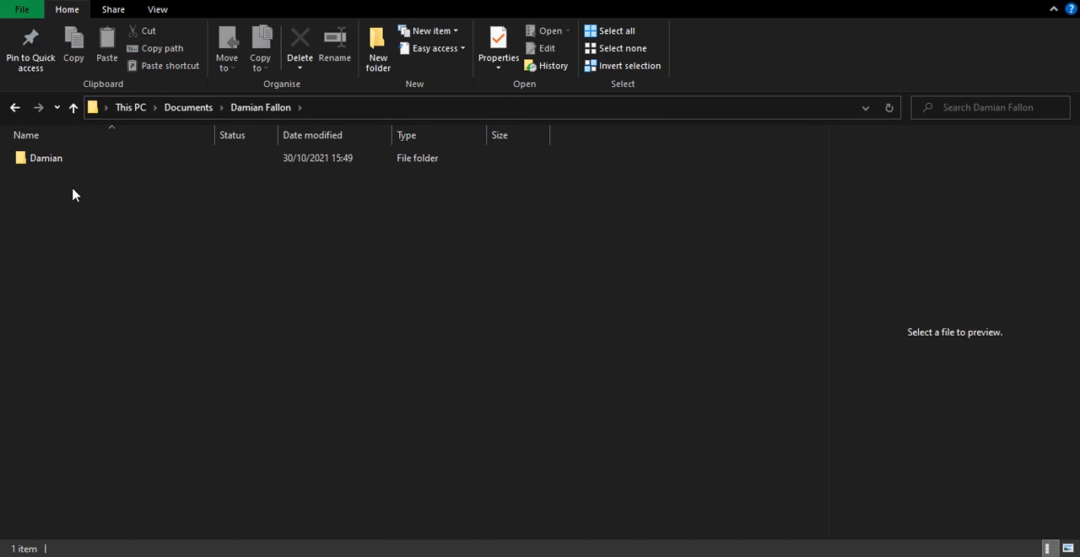
click(54, 163)
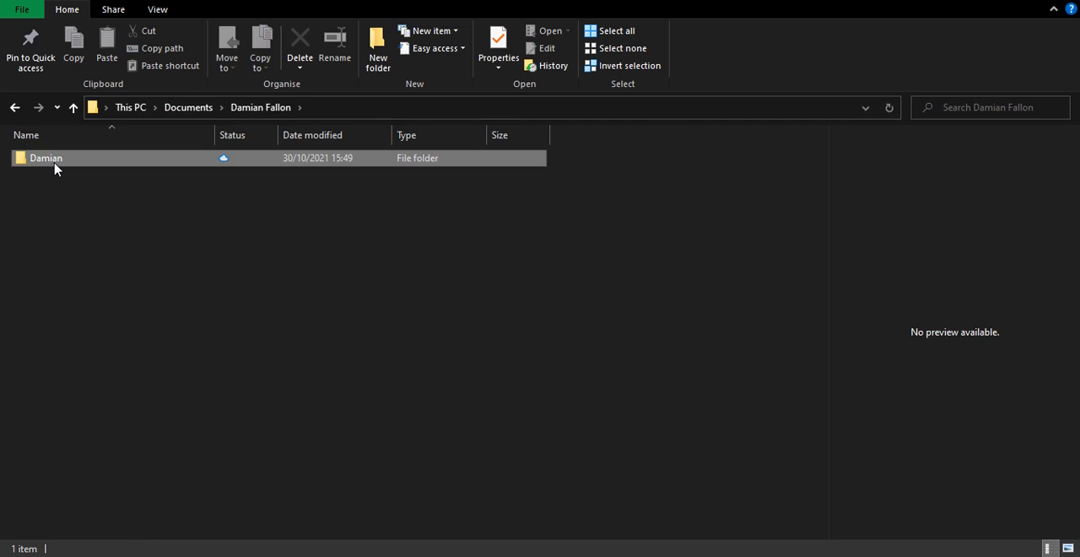
double_click(54, 163)
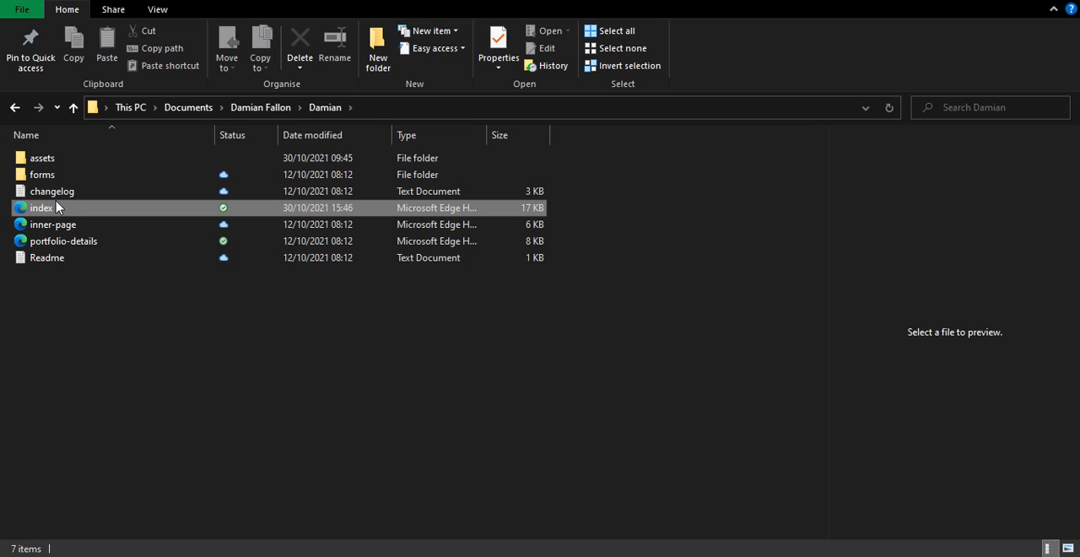
double_click(55, 205)
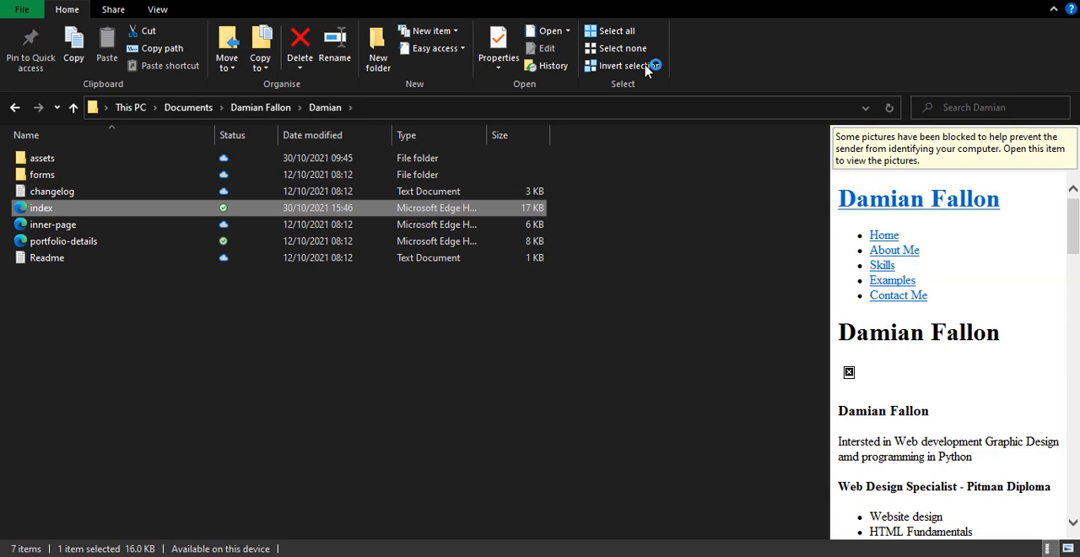
click(547, 32)
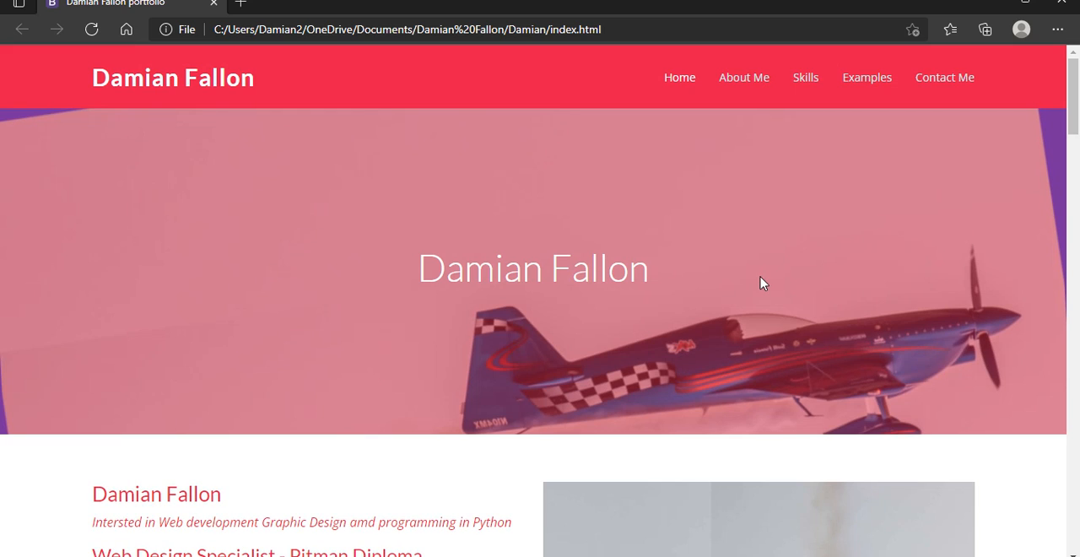
drag(1073, 106, 1074, 216)
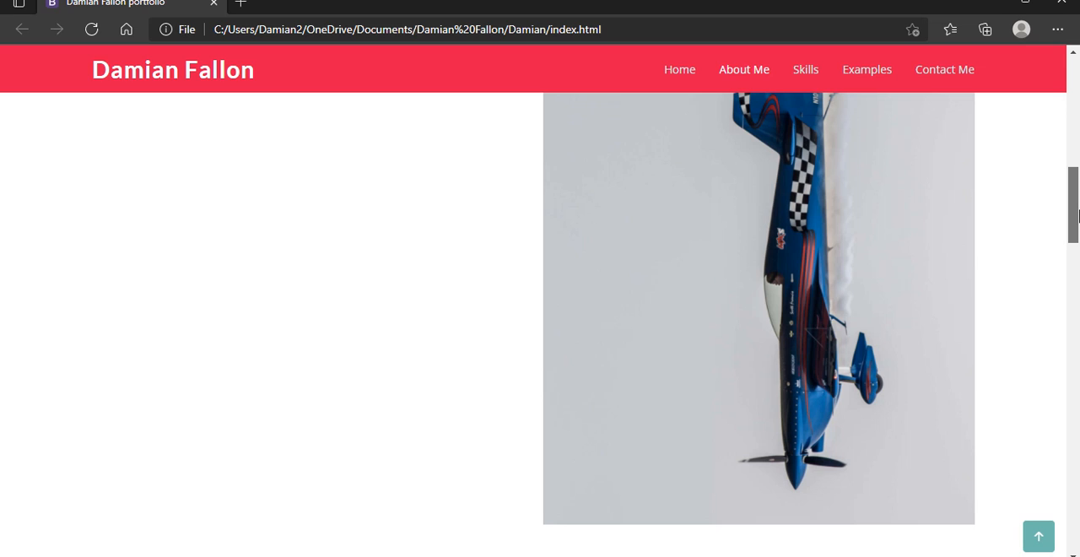
drag(1073, 216, 1074, 317)
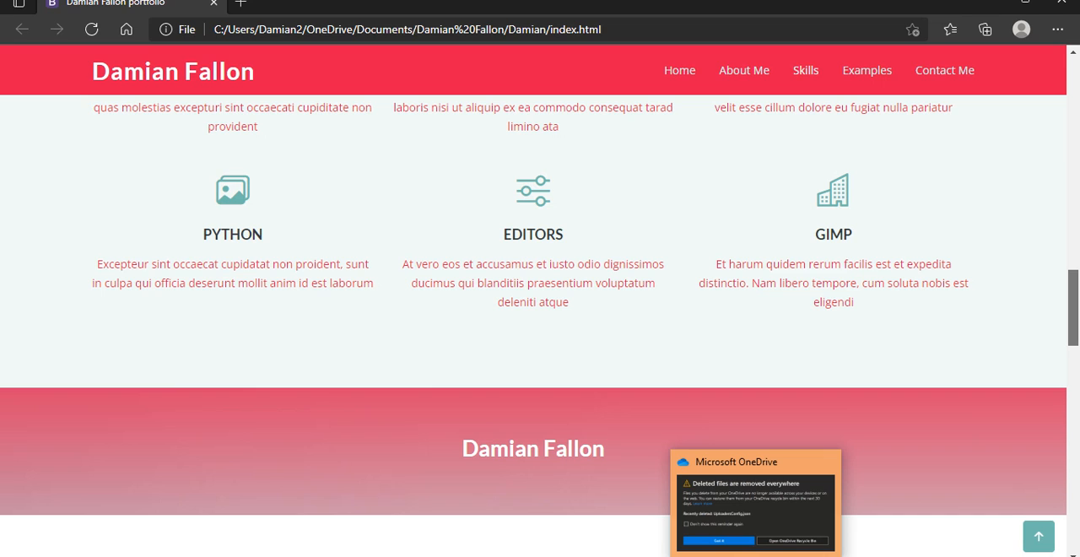
Step: Switch to GIMP, sample the light grey of the upper sky as the foreground color, and activate the Paintbrush
click(729, 556)
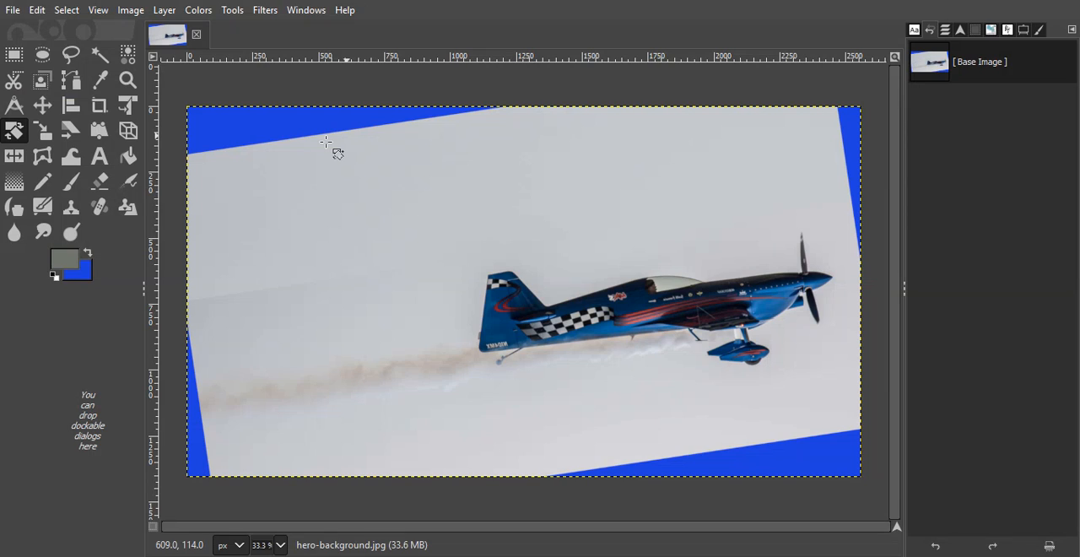
click(100, 85)
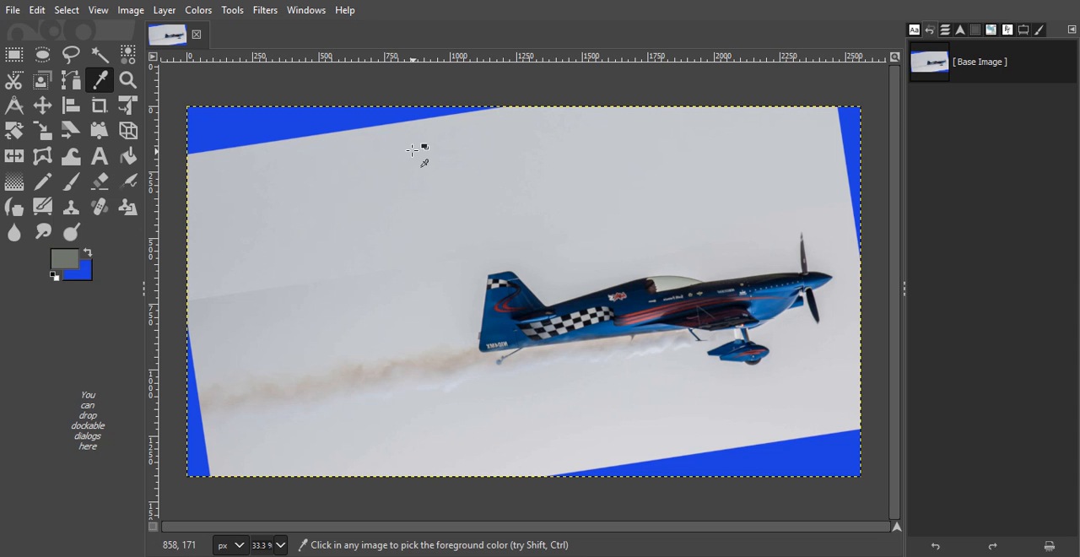
click(411, 150)
click(231, 10)
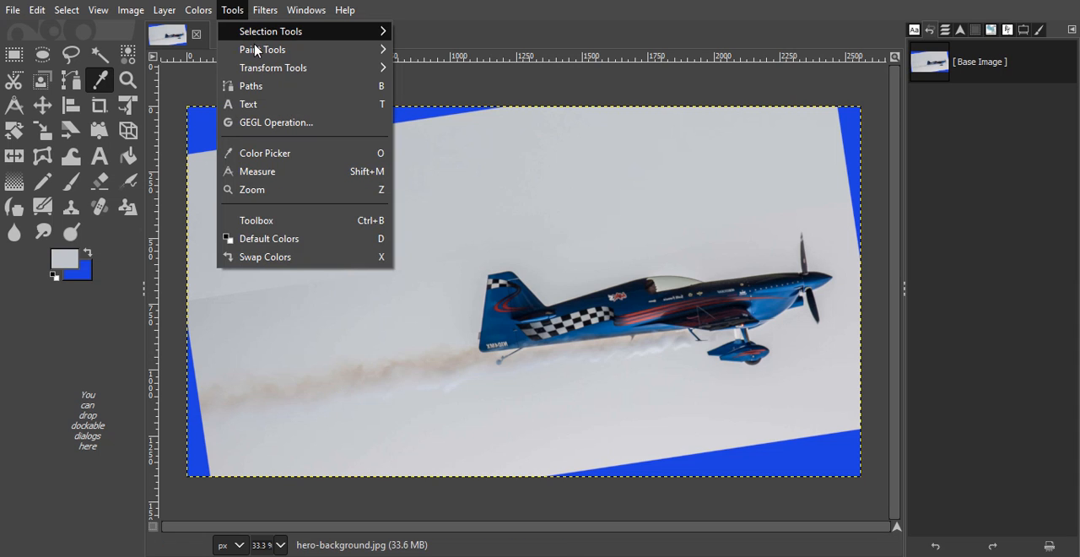
mouse_move(256, 49)
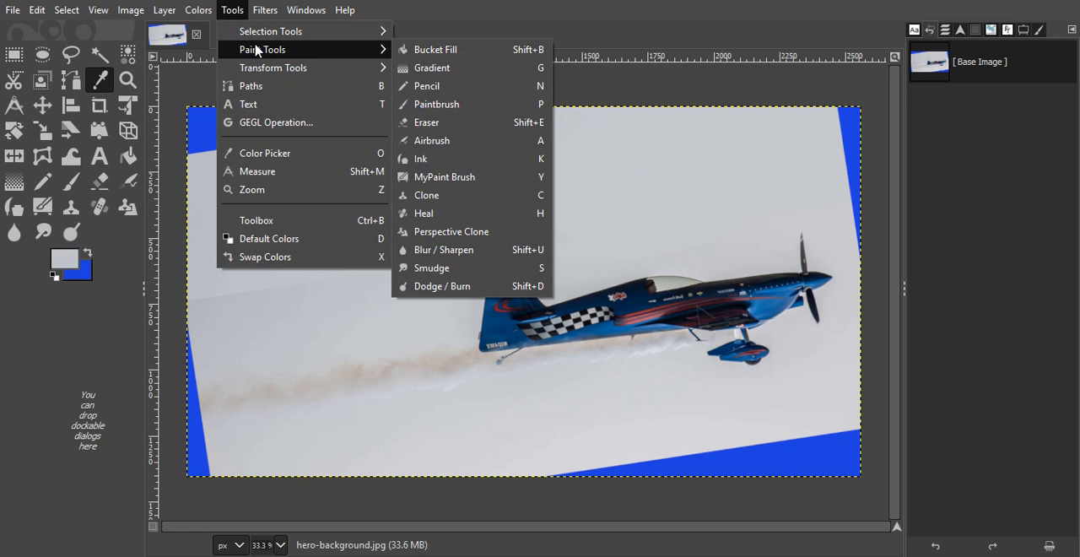
click(421, 104)
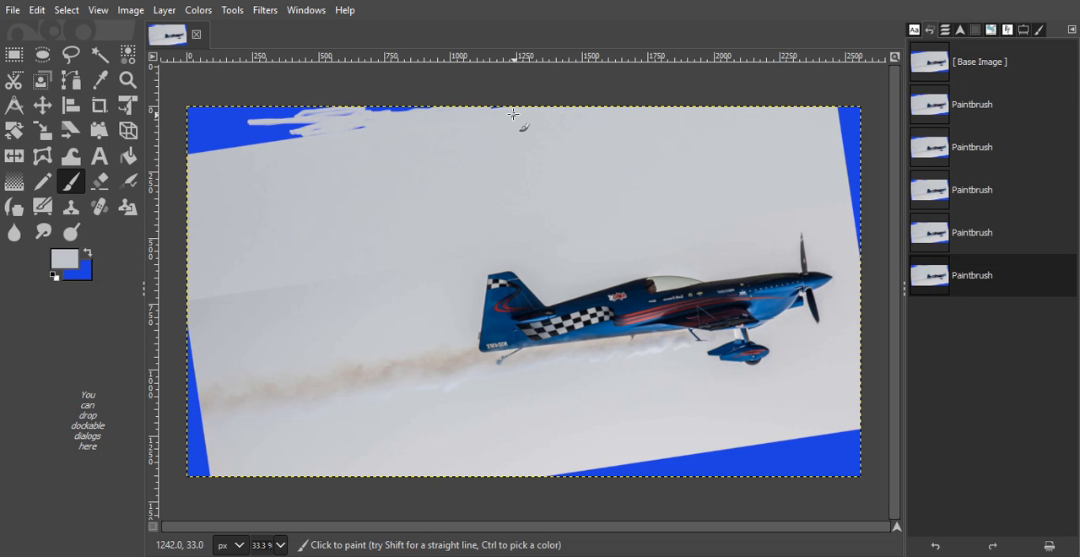
Step: Paint over the blue wedges along the upper-left edge and in the upper-right corner with the sampled sky grey
drag(513, 113, 504, 113)
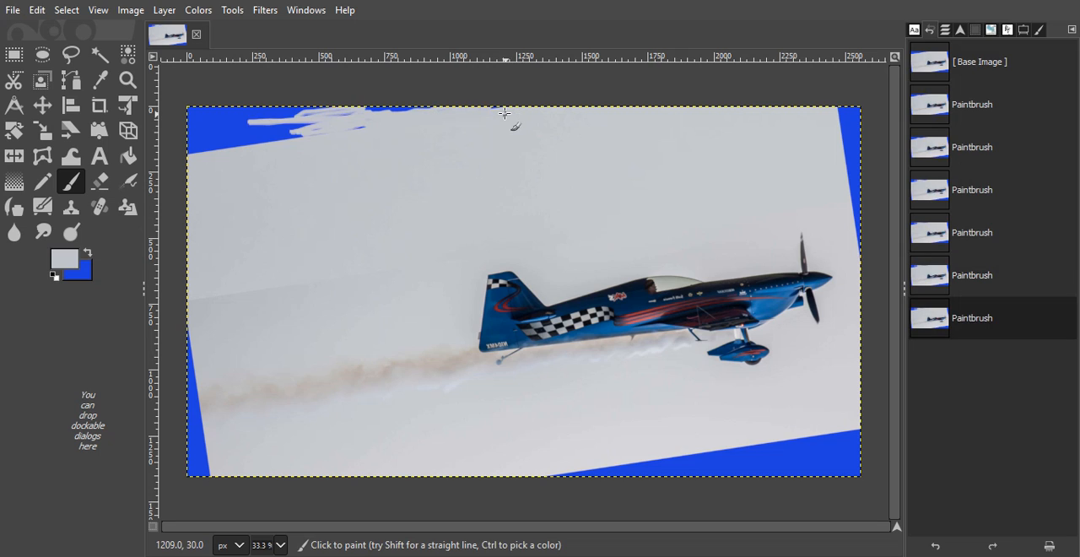
click(504, 113)
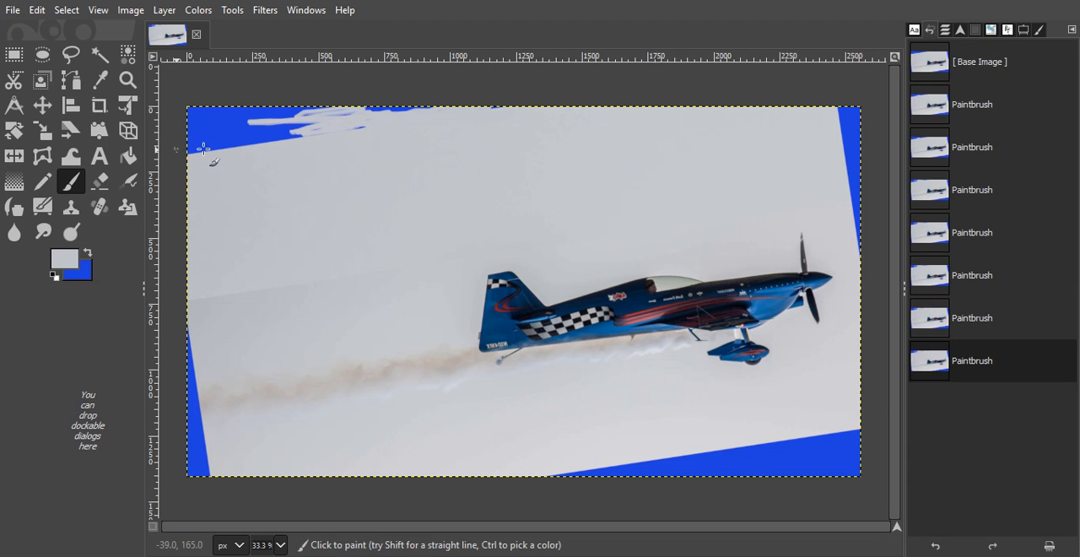
mouse_move(193, 135)
mouse_down()
mouse_move(293, 122)
mouse_move(191, 122)
mouse_move(256, 114)
mouse_move(207, 119)
mouse_up()
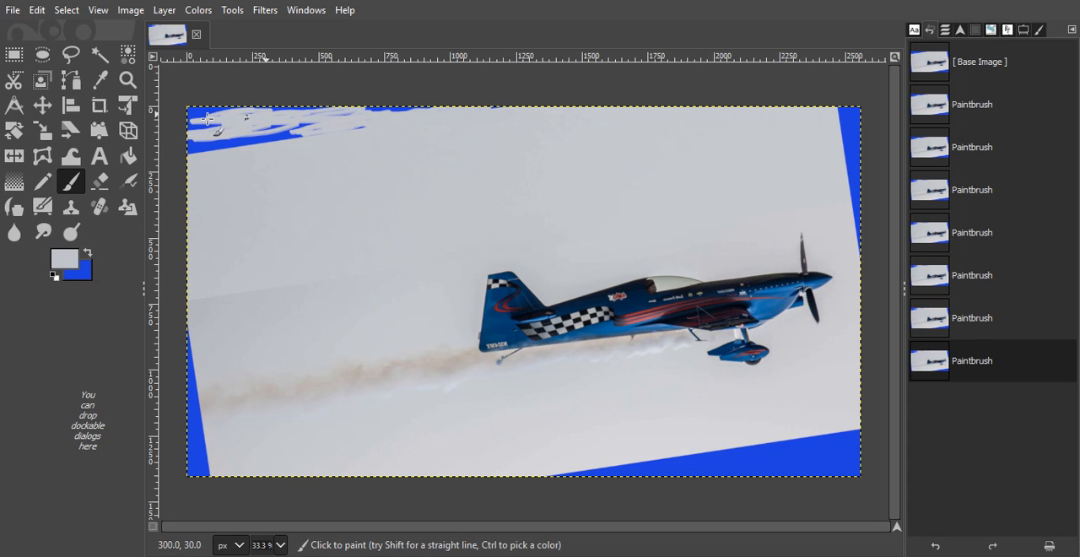
mouse_move(207, 118)
mouse_down()
mouse_move(216, 143)
mouse_move(240, 143)
mouse_up()
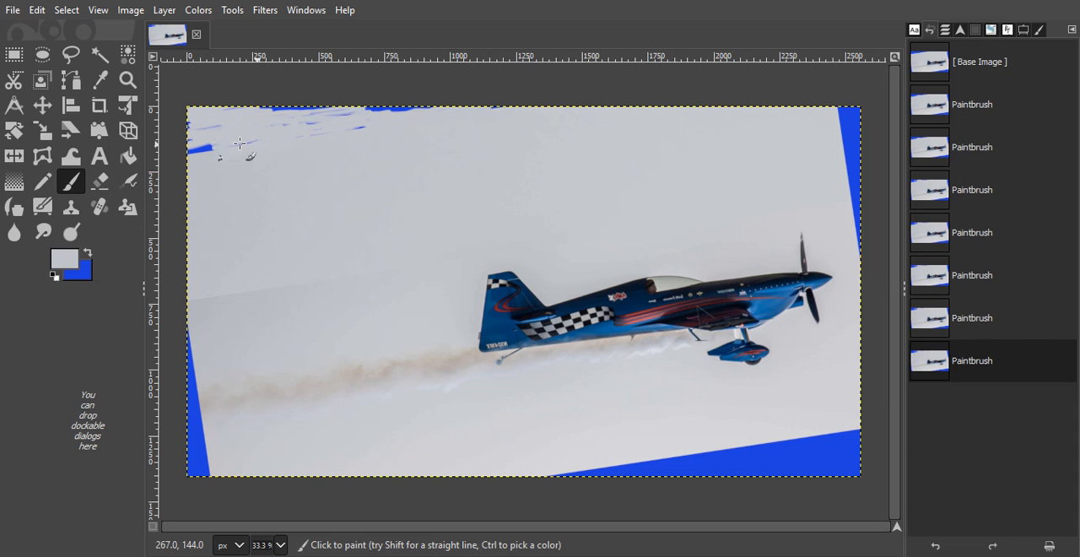
mouse_move(240, 143)
mouse_down()
mouse_move(271, 93)
mouse_move(250, 111)
mouse_move(407, 93)
mouse_up()
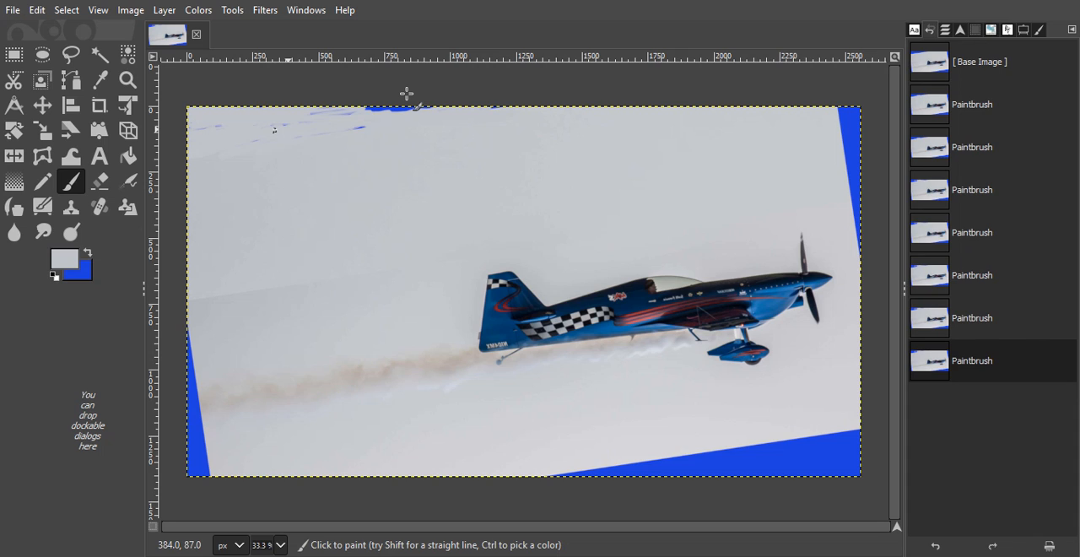
mouse_move(407, 94)
mouse_down()
mouse_move(367, 117)
mouse_move(477, 102)
mouse_up()
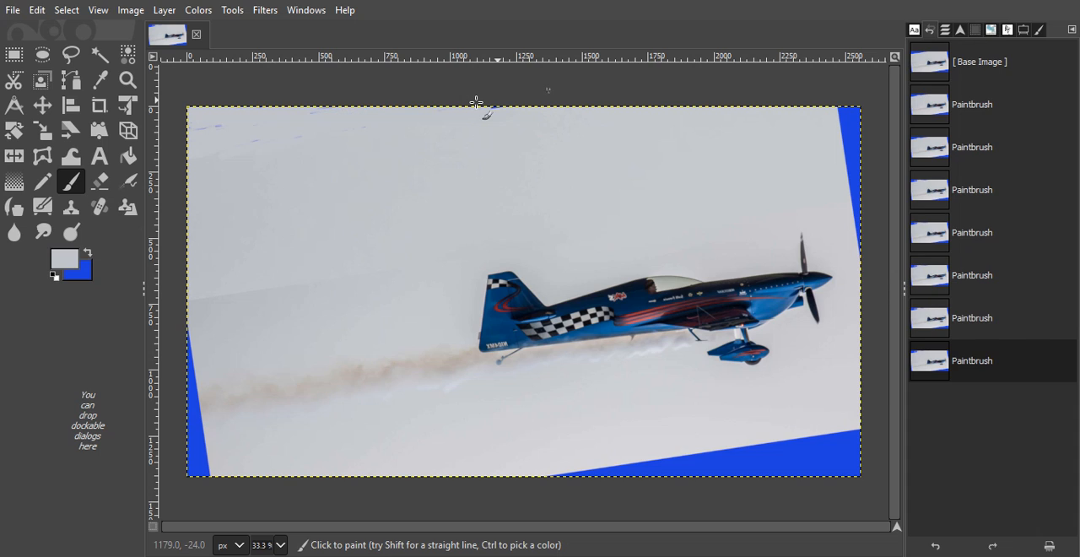
mouse_move(477, 102)
mouse_down()
mouse_move(862, 127)
mouse_move(822, 126)
mouse_move(856, 116)
mouse_up()
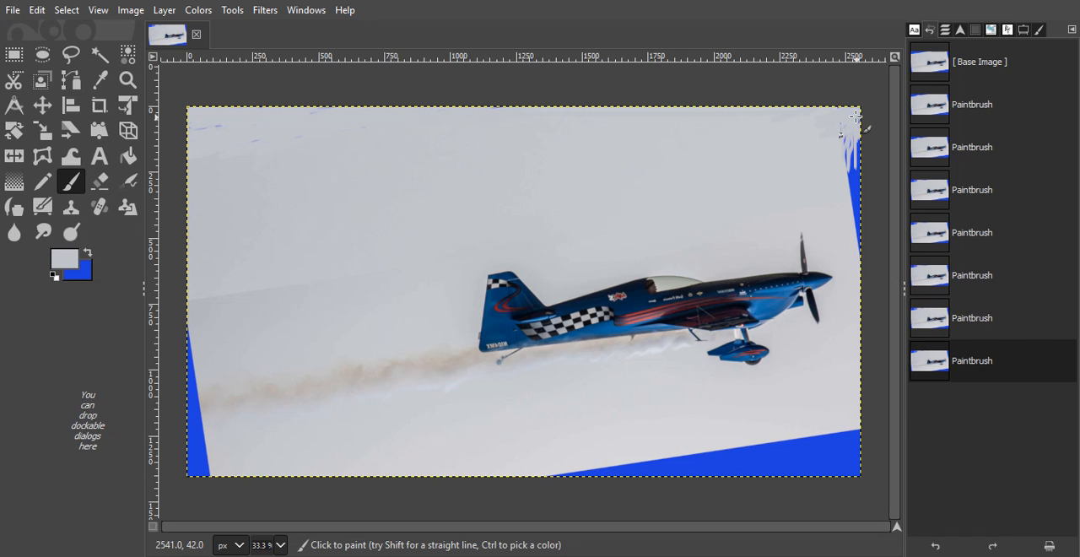
mouse_move(855, 116)
mouse_down()
mouse_move(852, 211)
mouse_move(843, 151)
mouse_move(851, 189)
mouse_move(851, 132)
mouse_move(867, 171)
mouse_up()
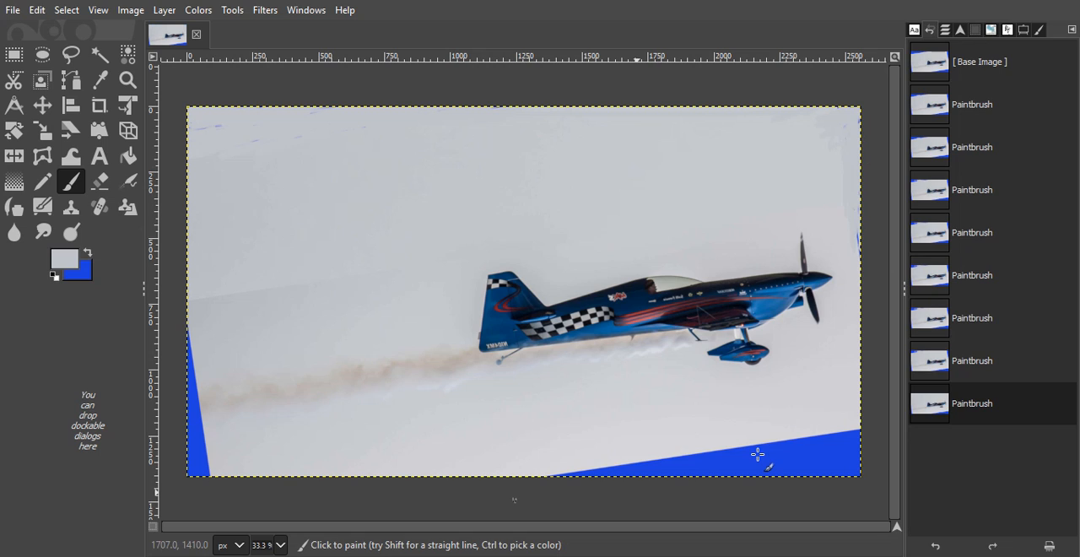
Step: Paint over the blue wedge along the lower-right edge of the image with the same sky grey
drag(757, 456, 791, 439)
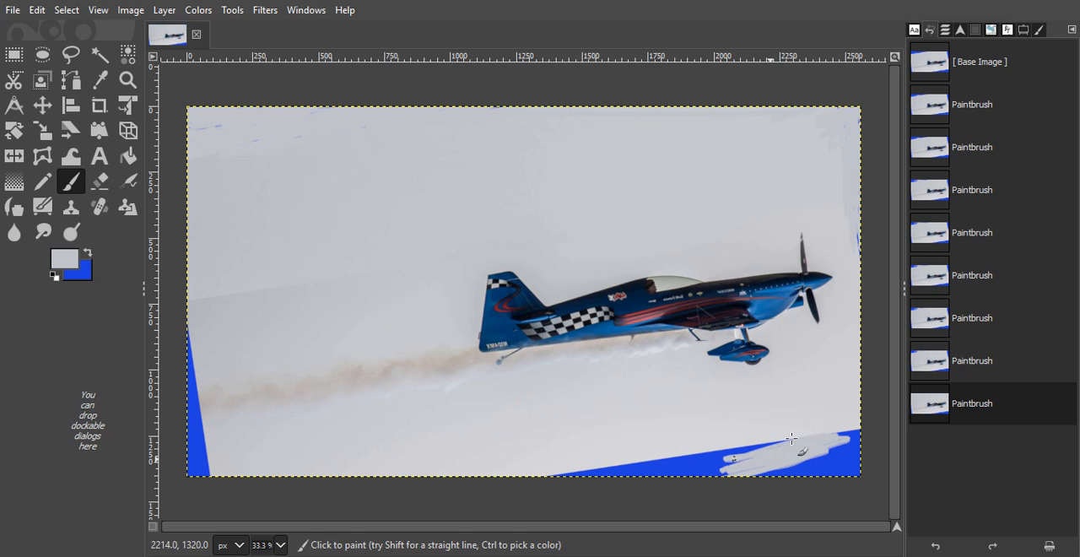
drag(791, 439, 755, 457)
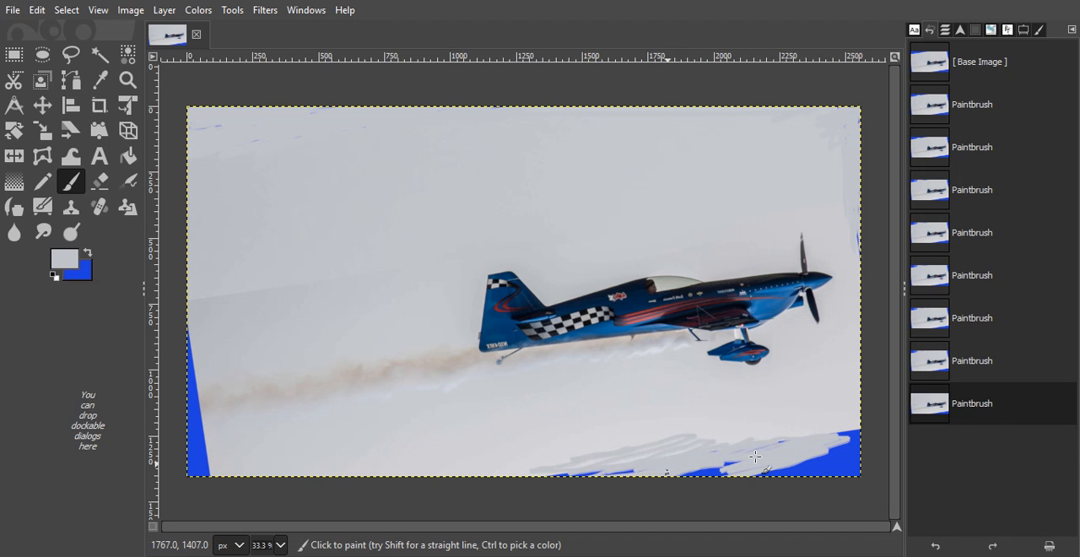
mouse_move(755, 456)
mouse_down()
mouse_move(871, 469)
mouse_move(872, 453)
mouse_move(823, 439)
mouse_move(854, 444)
mouse_up()
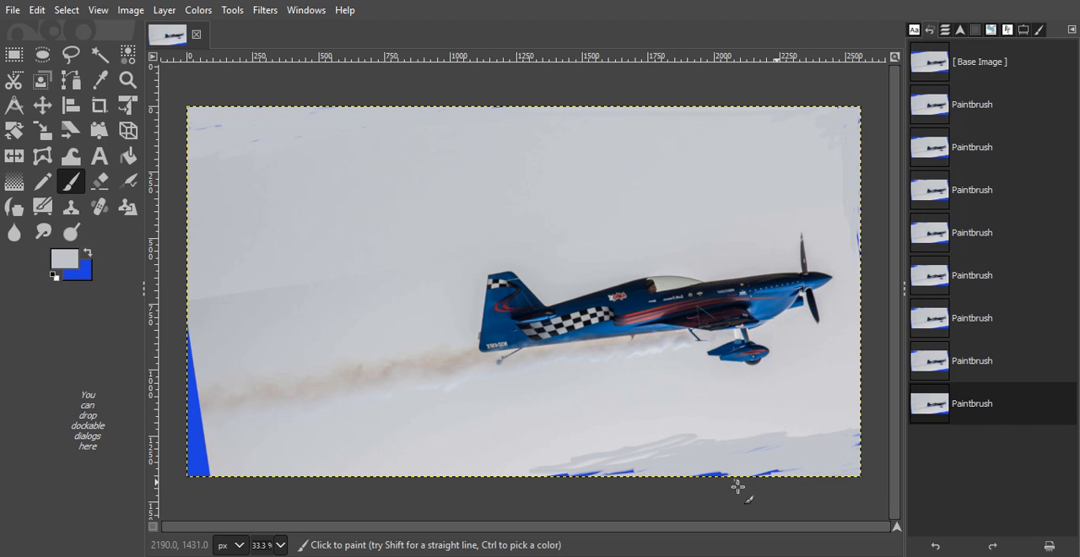
drag(737, 486, 798, 461)
drag(798, 460, 564, 470)
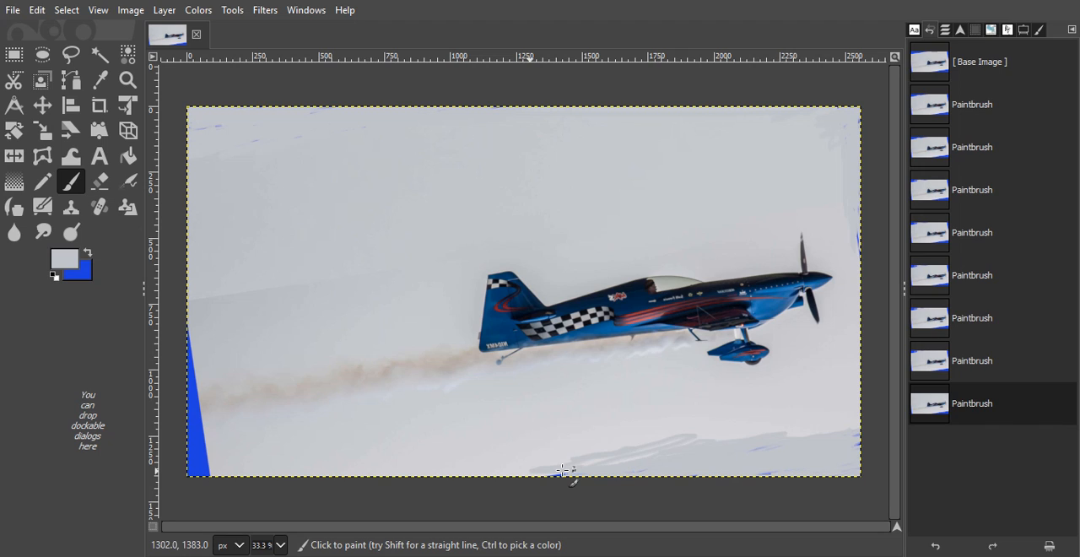
drag(564, 470, 552, 470)
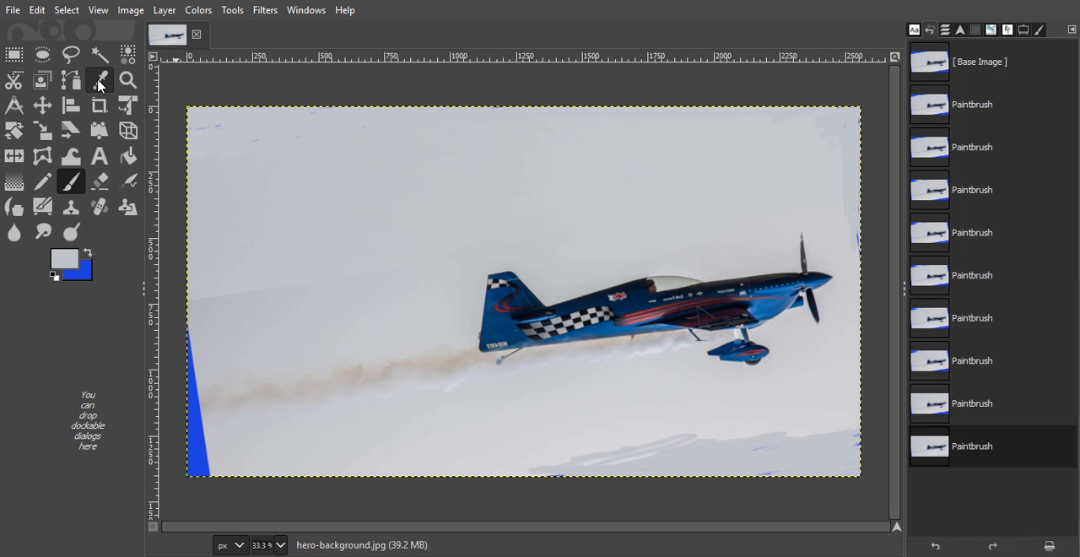
Step: Sample the lighter sky below the airplane's landing gear and repaint the mismatched lower-right patch with the Paintbrush
click(100, 81)
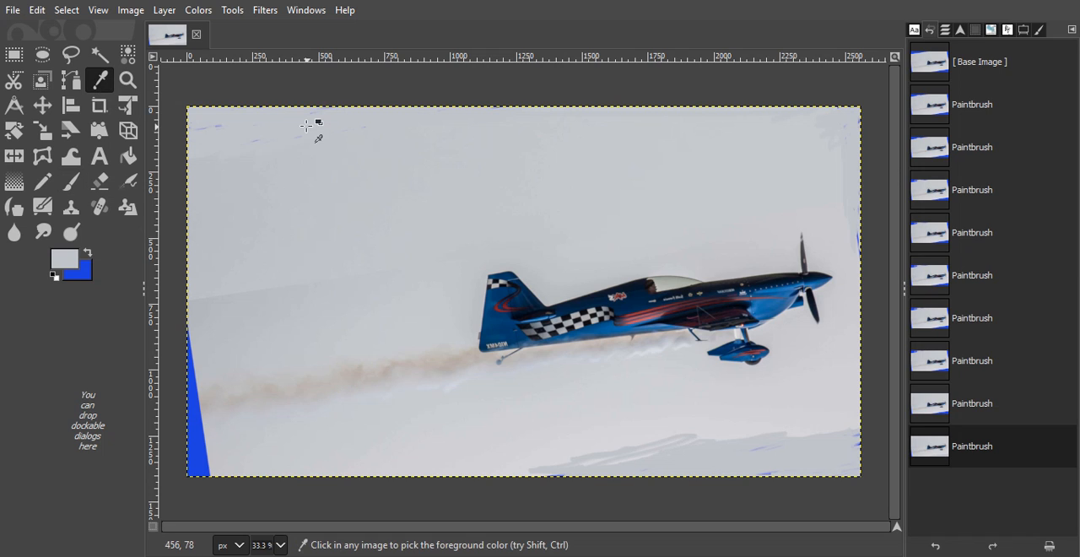
click(722, 419)
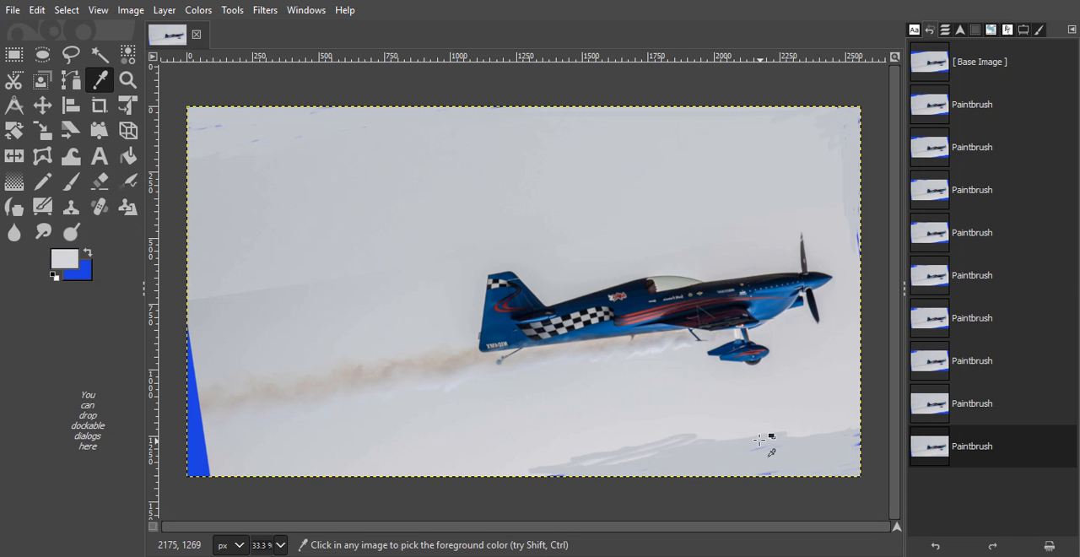
click(232, 11)
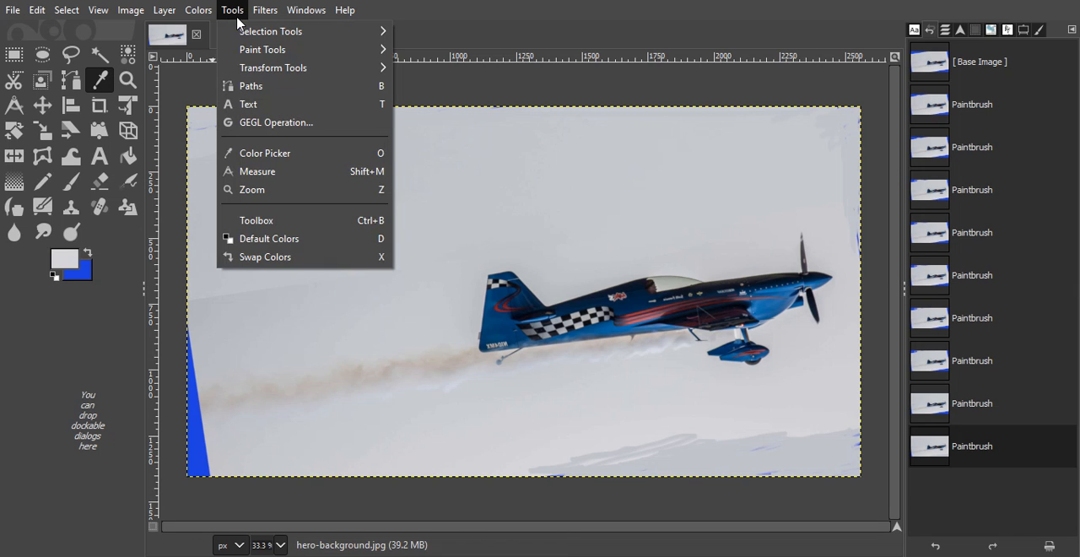
mouse_move(265, 50)
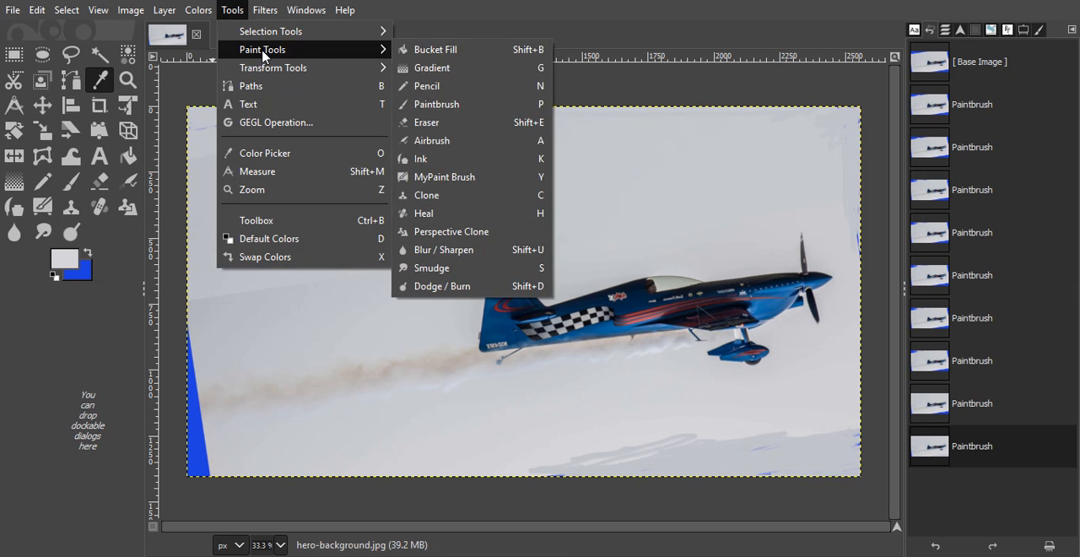
click(432, 103)
mouse_move(812, 434)
mouse_down()
mouse_move(727, 453)
mouse_move(631, 450)
mouse_move(548, 469)
mouse_move(605, 464)
mouse_up()
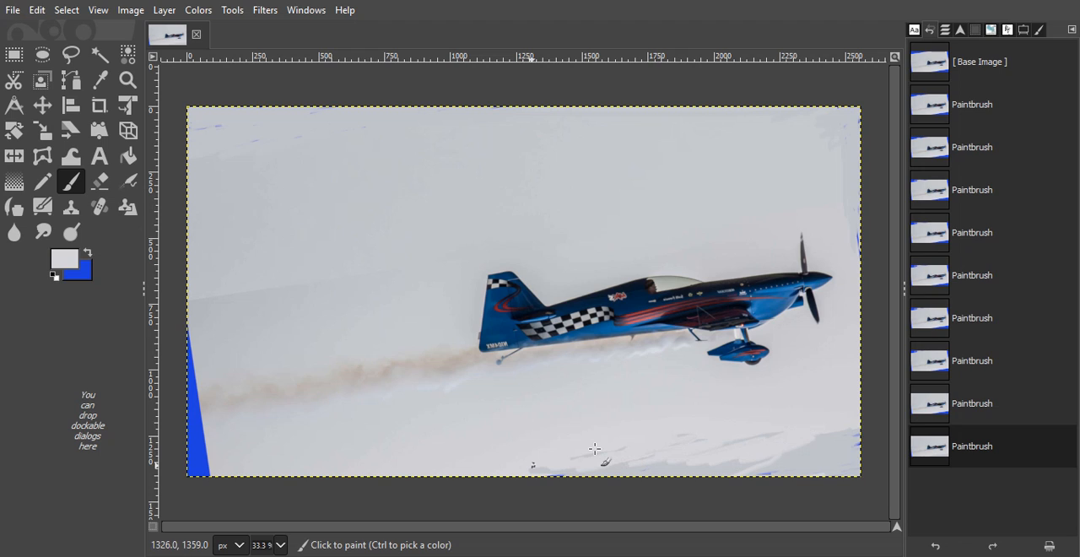
mouse_move(594, 448)
mouse_down()
mouse_move(644, 464)
mouse_move(873, 436)
mouse_move(850, 427)
mouse_move(860, 436)
mouse_move(846, 448)
mouse_move(786, 437)
mouse_move(711, 468)
mouse_move(655, 458)
mouse_move(518, 479)
mouse_move(773, 469)
mouse_up()
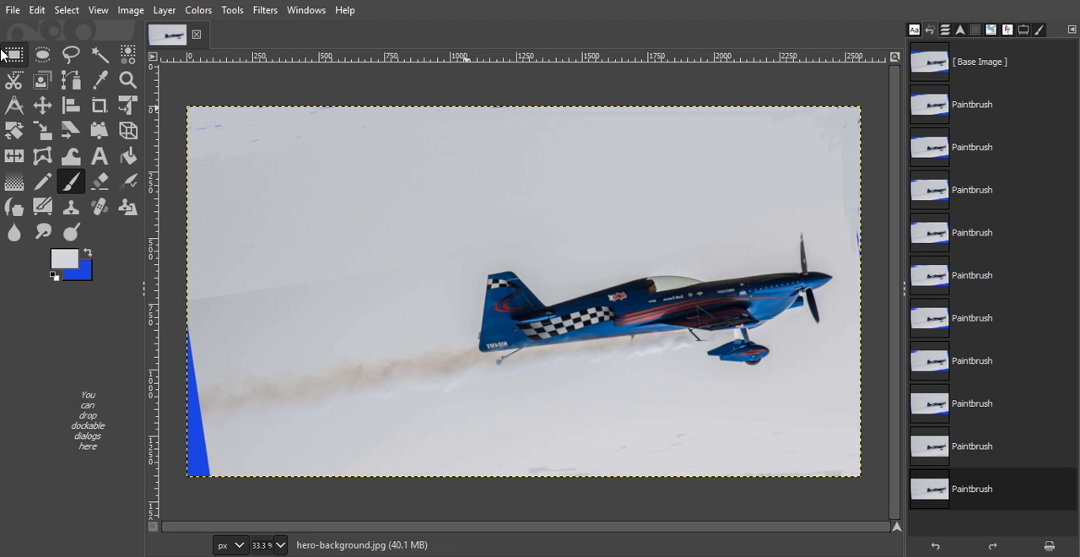
Step: Sample a slightly darker sky grey as the foreground color and reactivate the Paintbrush
click(99, 82)
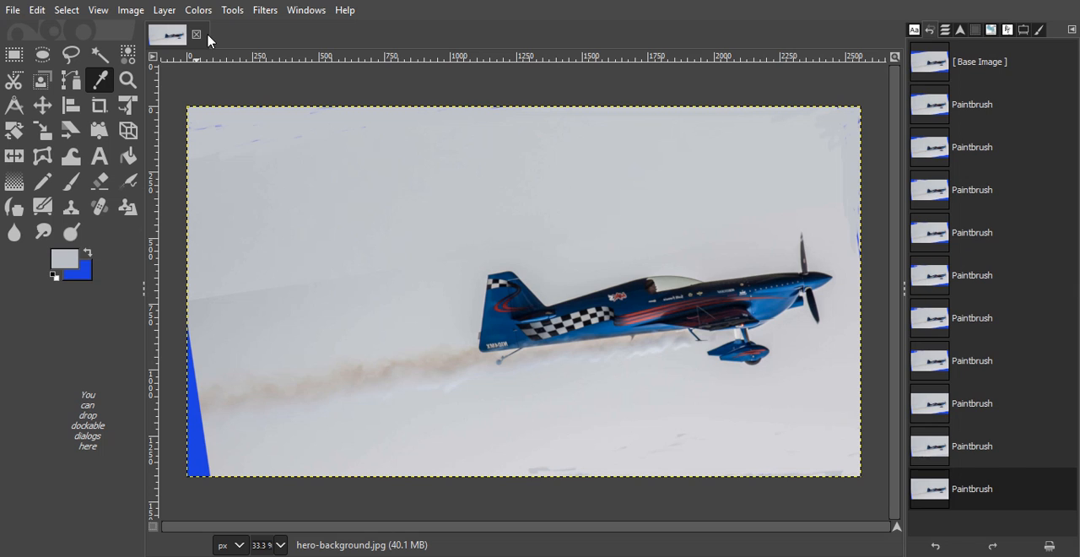
click(232, 12)
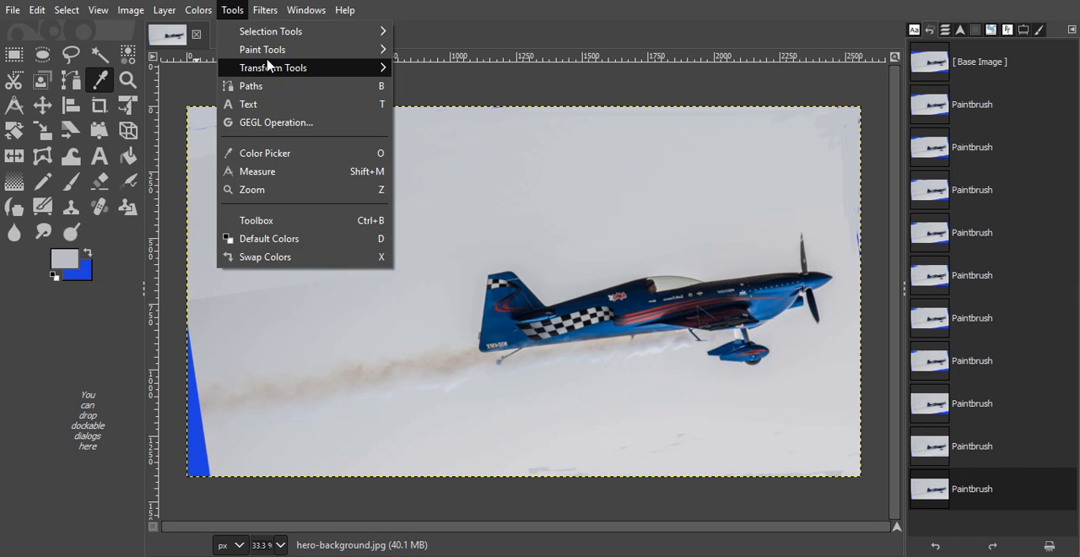
mouse_move(269, 48)
click(437, 104)
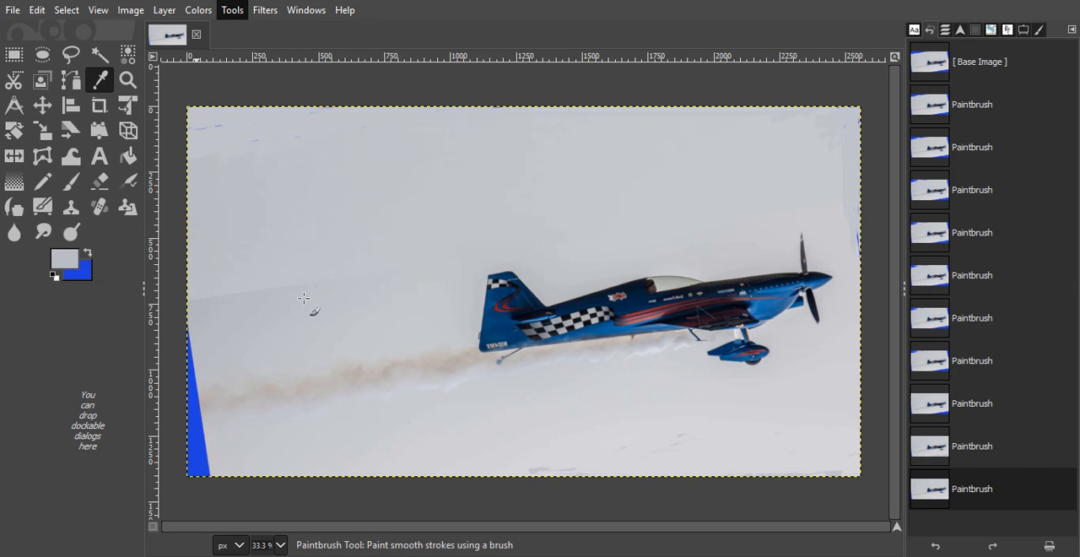
Step: Try to paint over the blue lower-left wedge and the sky beneath the smoke trail, and undo that painting
mouse_move(188, 399)
mouse_down()
mouse_move(200, 425)
mouse_move(191, 352)
mouse_move(177, 395)
mouse_move(181, 339)
mouse_move(192, 463)
mouse_move(205, 441)
mouse_move(211, 502)
mouse_move(211, 458)
mouse_move(218, 483)
mouse_move(199, 436)
mouse_move(202, 407)
mouse_move(194, 472)
mouse_up()
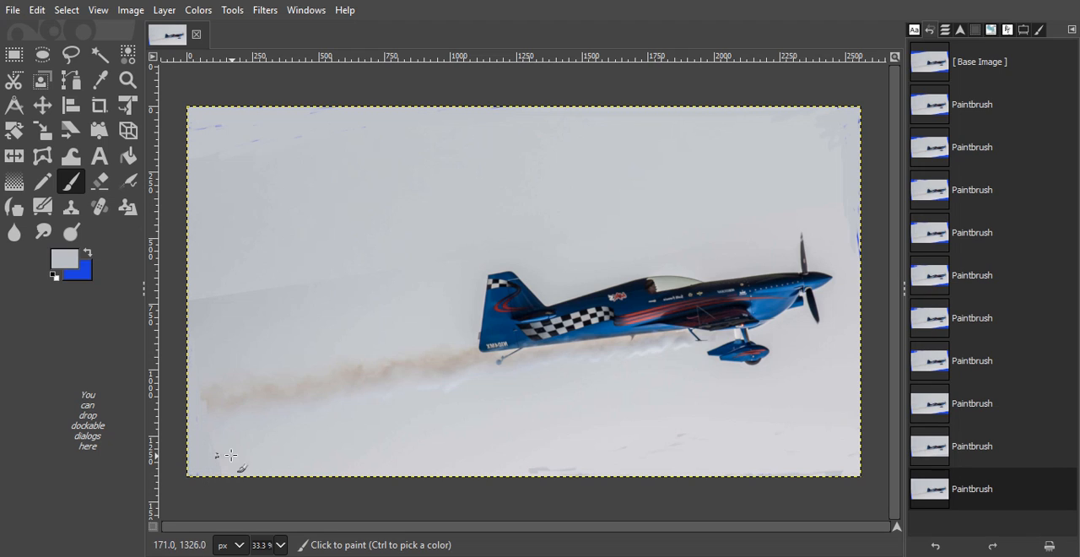
drag(255, 449, 675, 417)
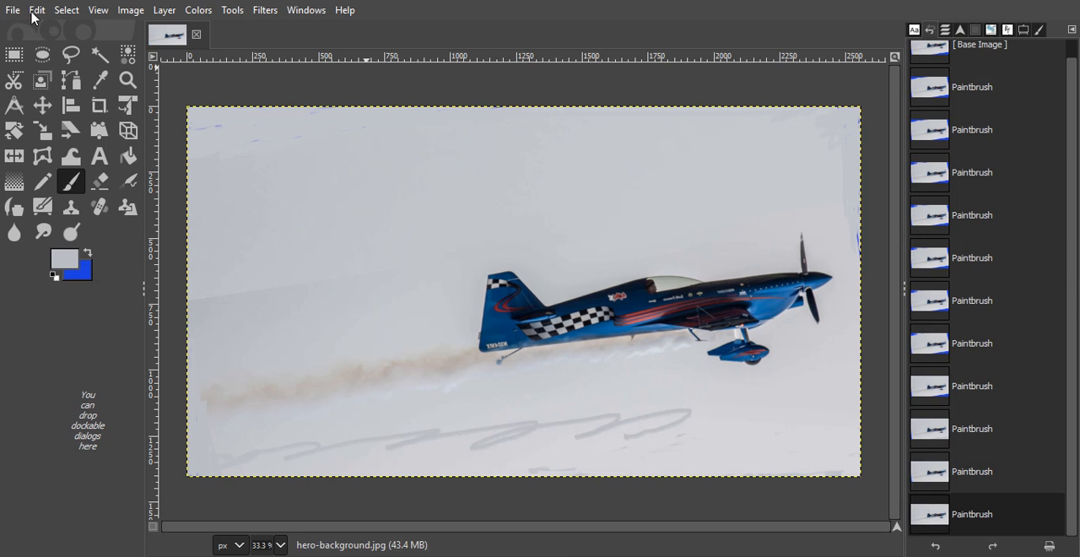
click(15, 12)
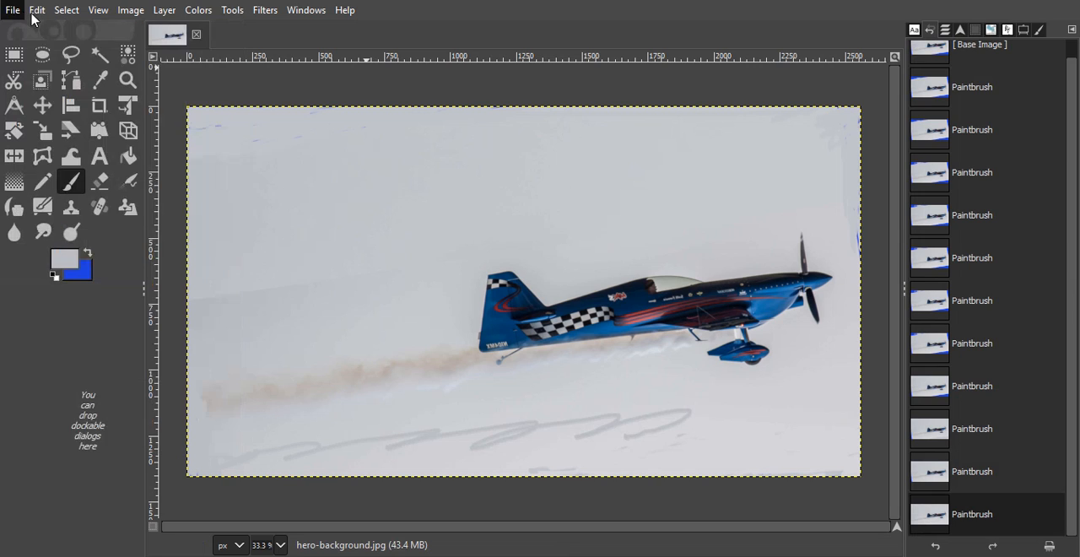
click(34, 12)
click(44, 33)
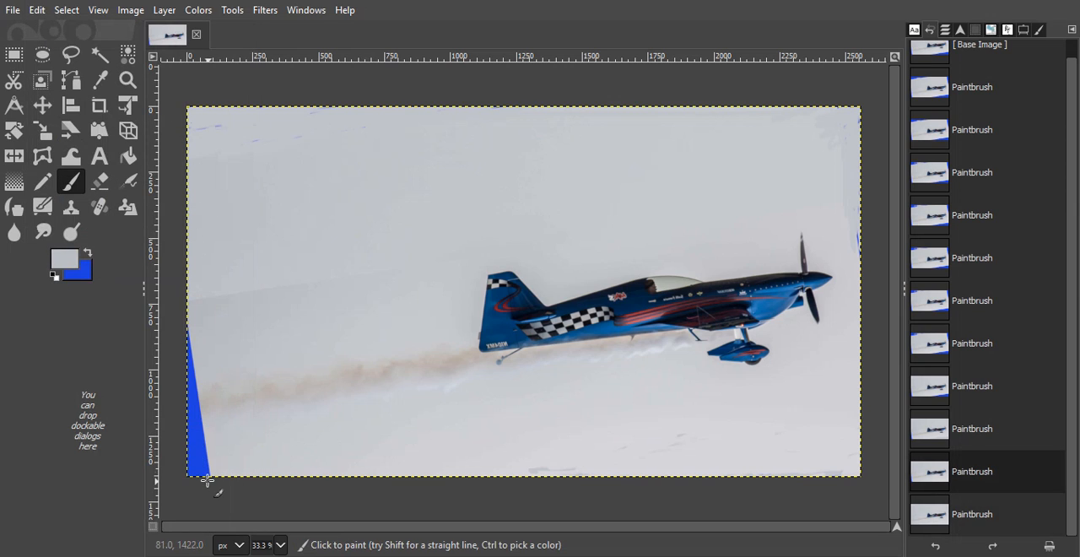
Step: Paint over the blue lower-left wedge with the sampled grey and overwrite hero-background.jpg as a JPEG at quality 90
mouse_move(210, 472)
mouse_down()
mouse_move(201, 371)
mouse_move(193, 420)
mouse_move(180, 425)
mouse_move(187, 330)
mouse_move(184, 389)
mouse_move(187, 380)
mouse_move(189, 430)
mouse_move(196, 373)
mouse_move(203, 494)
mouse_move(199, 464)
mouse_move(195, 475)
mouse_move(188, 464)
mouse_move(194, 434)
mouse_move(190, 478)
mouse_move(187, 463)
mouse_move(211, 484)
mouse_up()
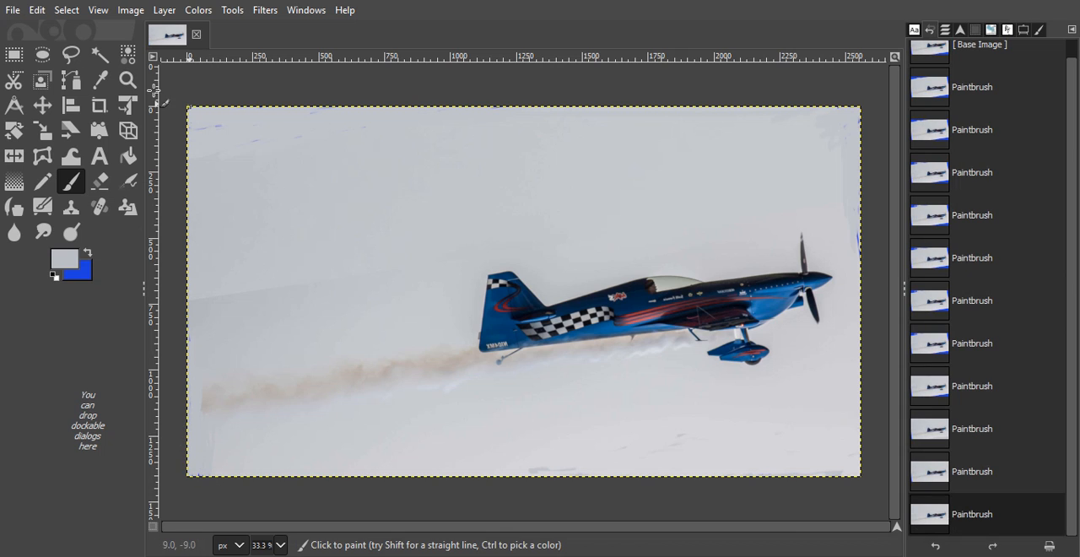
click(13, 14)
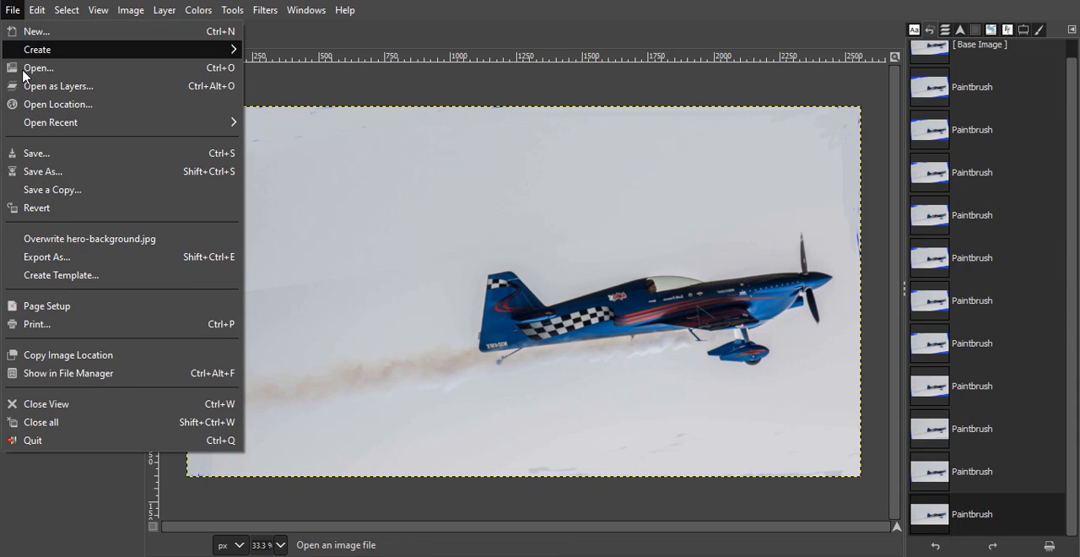
click(67, 240)
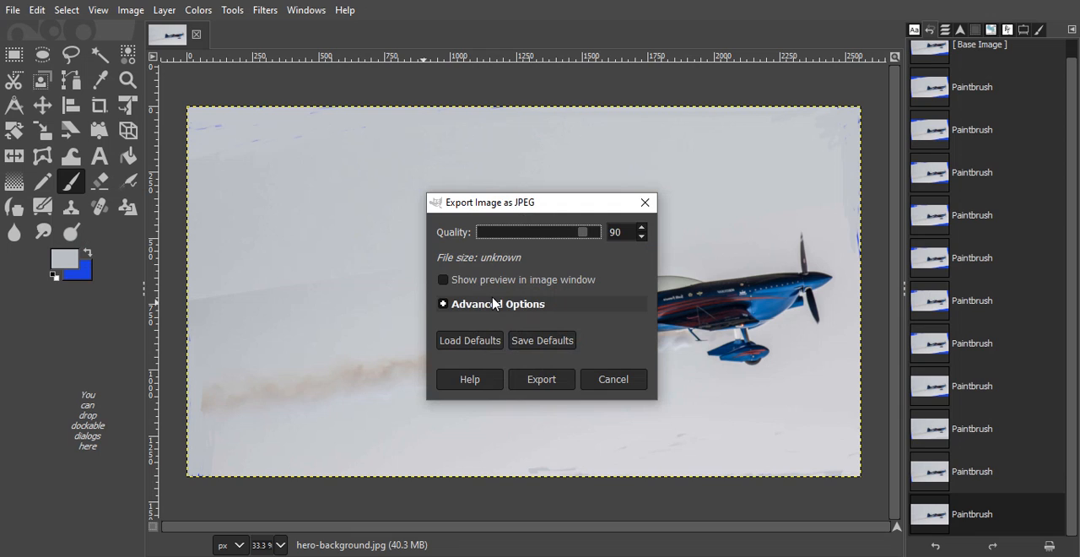
click(540, 381)
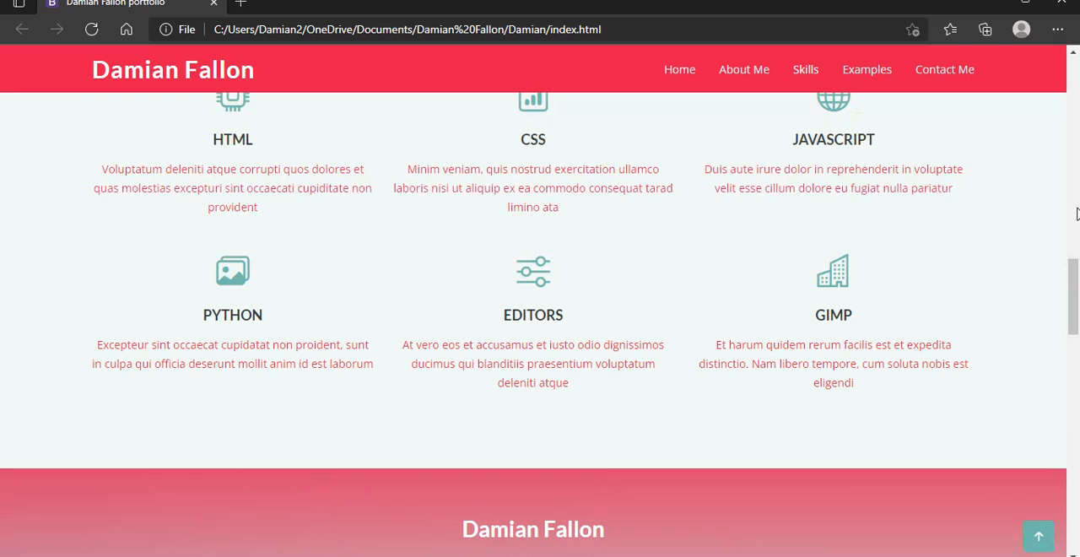
Step: Switch to the browser, go to the hero section of the portfolio page, and reload the page
scroll(1074, 277, up, 1)
drag(1075, 277, 1072, 148)
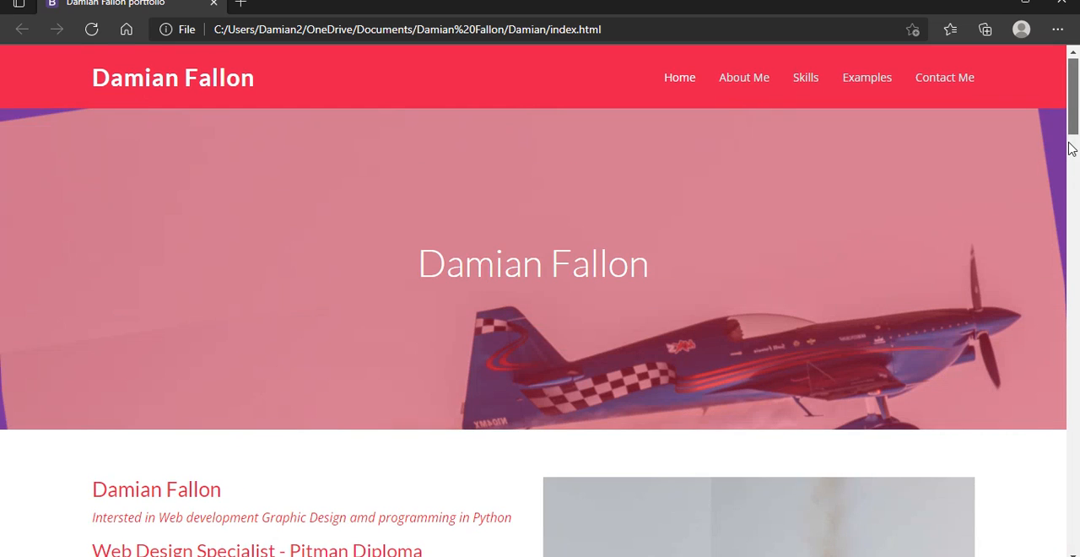
drag(1072, 83, 1072, 74)
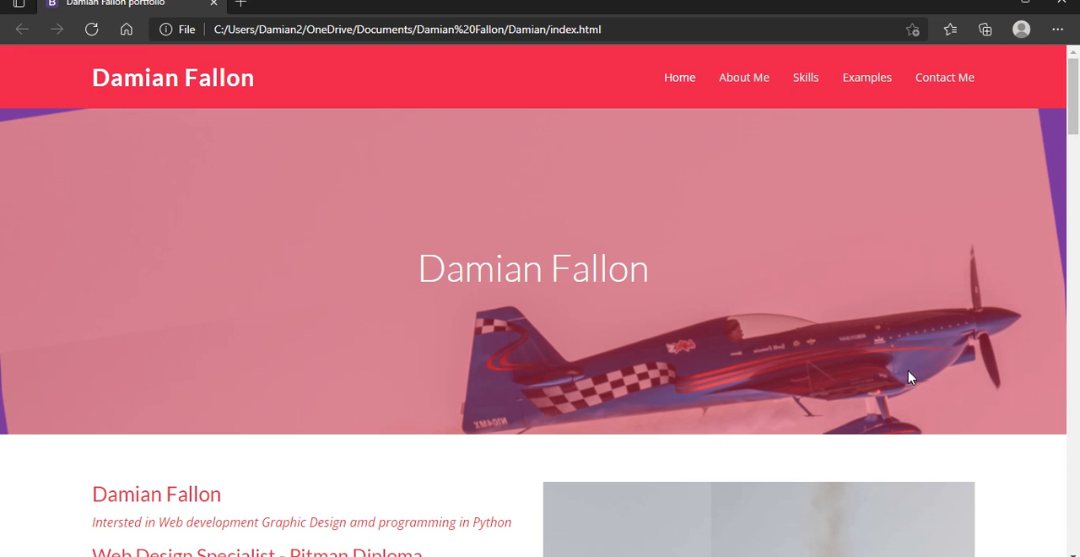
click(91, 32)
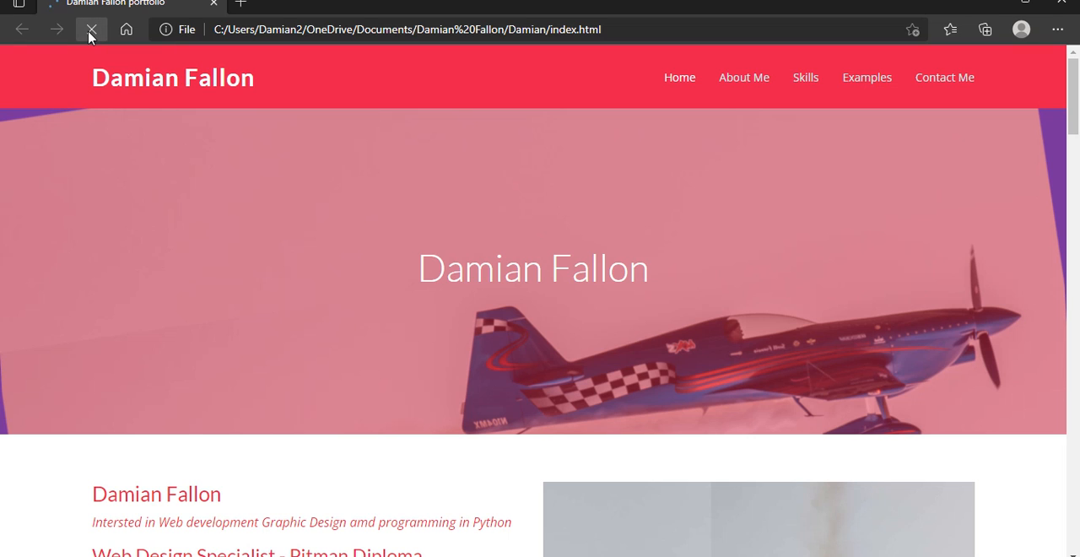